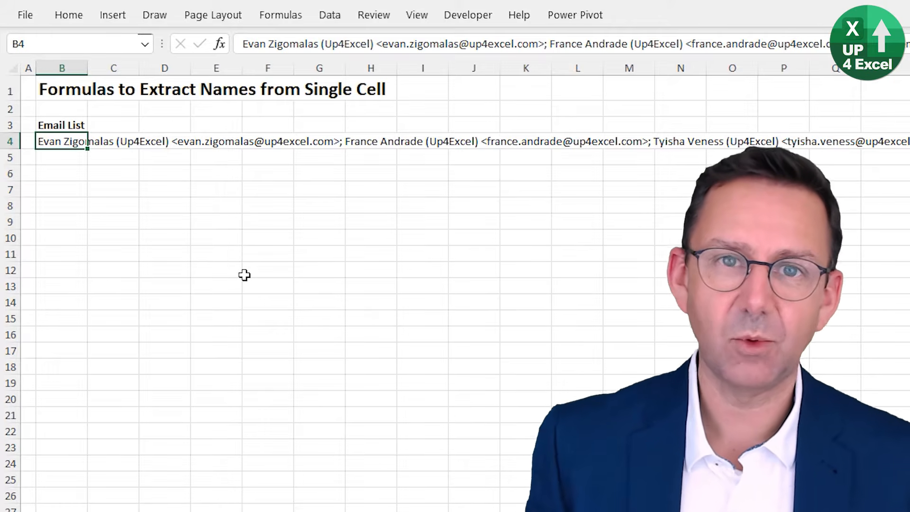
# Enter a TEXTSPLIT formula in B7 that splits the email list in B4 at each semicolon, =TEXTSPLIT(B4,";").
pyautogui.click(53, 187)
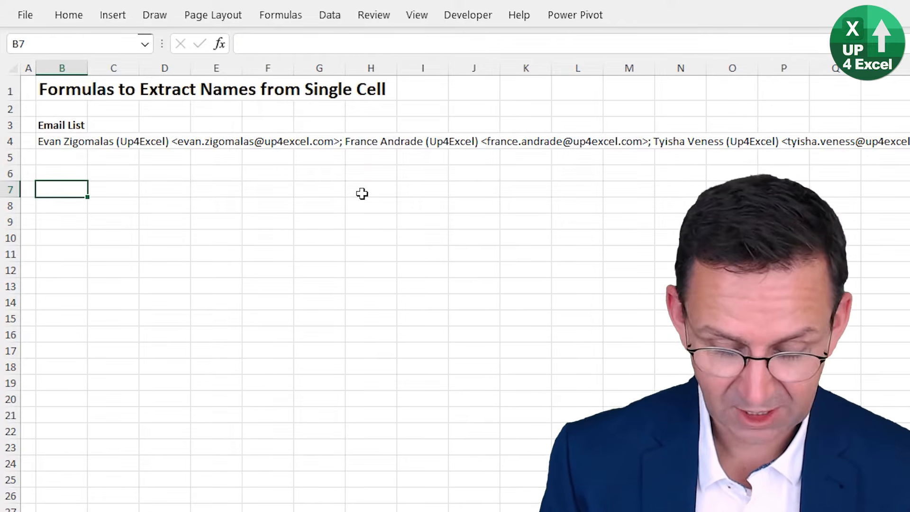
pyautogui.write('=te')
pyautogui.press('Down')
pyautogui.press('Down')
pyautogui.press('Down')
pyautogui.press('Down')
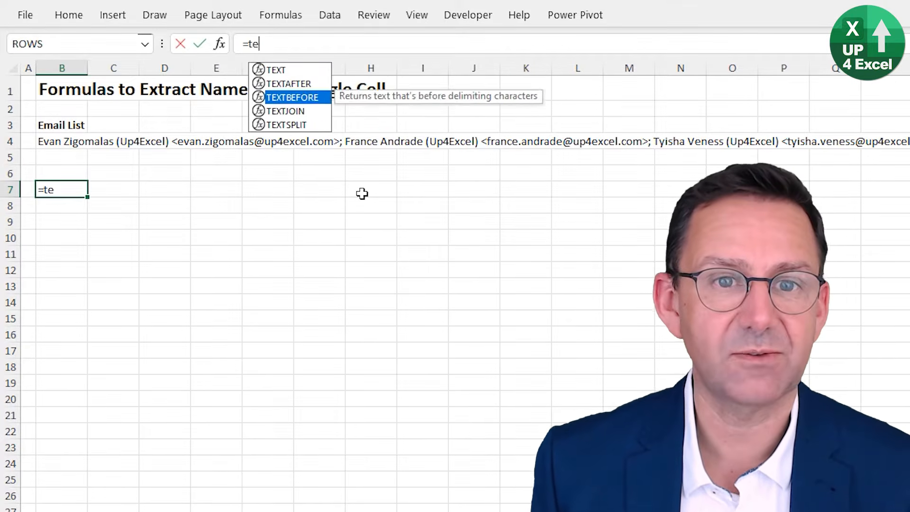
pyautogui.press('Tab')
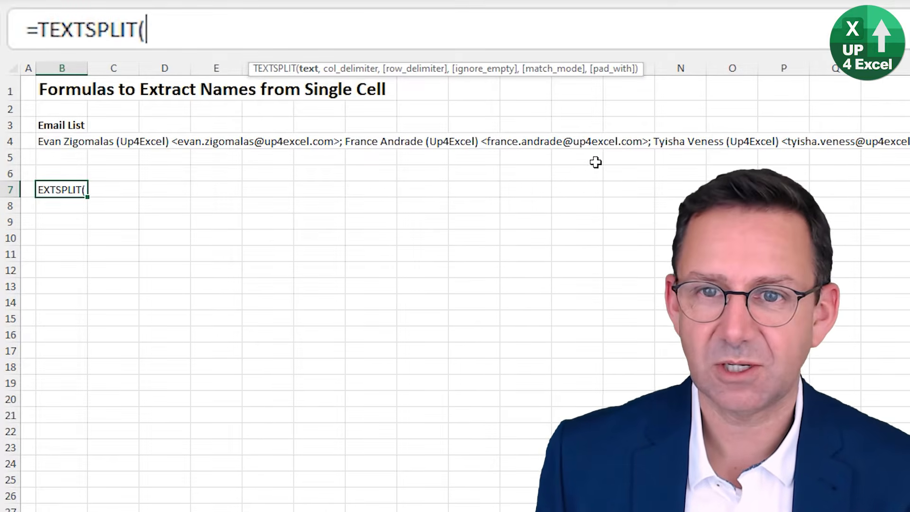
pyautogui.click(75, 143)
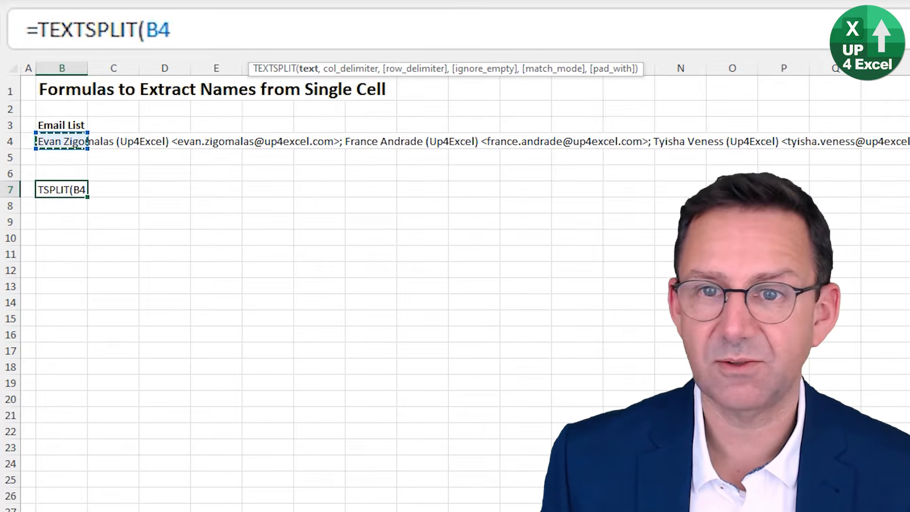
pyautogui.click(268, 21)
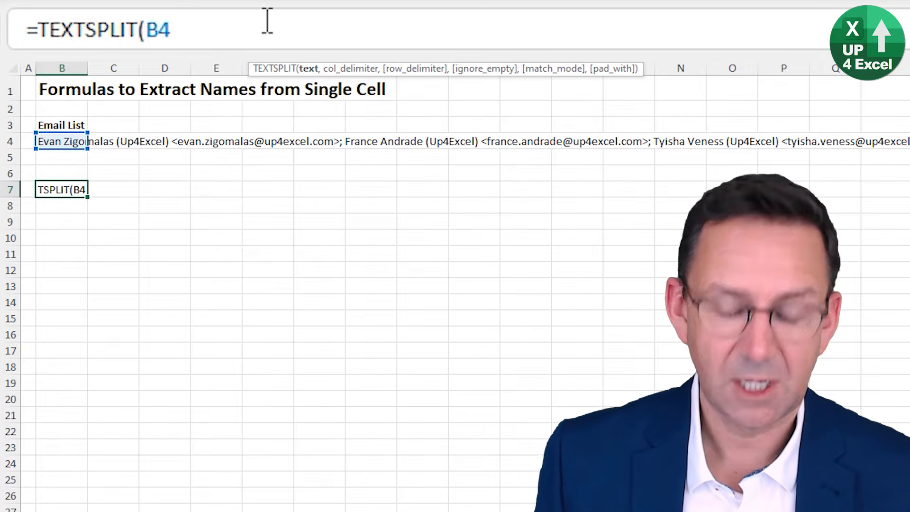
pyautogui.write(',";')
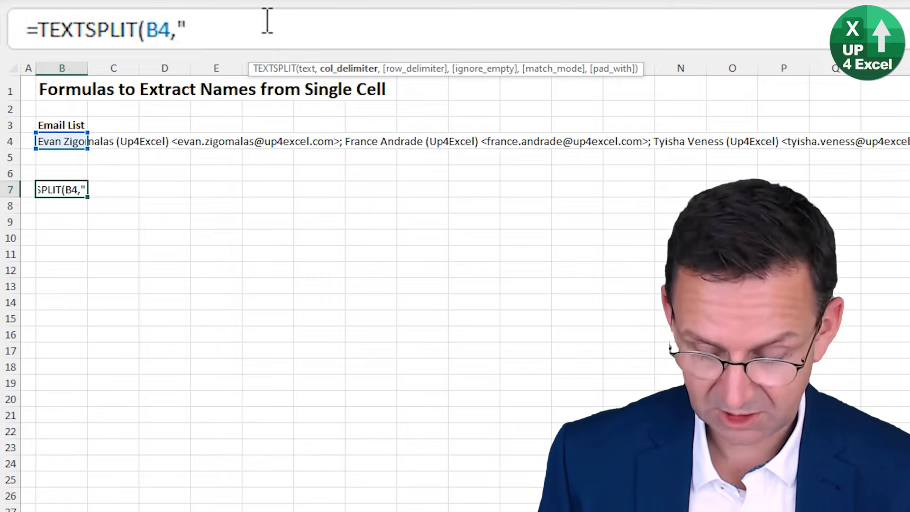
pyautogui.write('"')
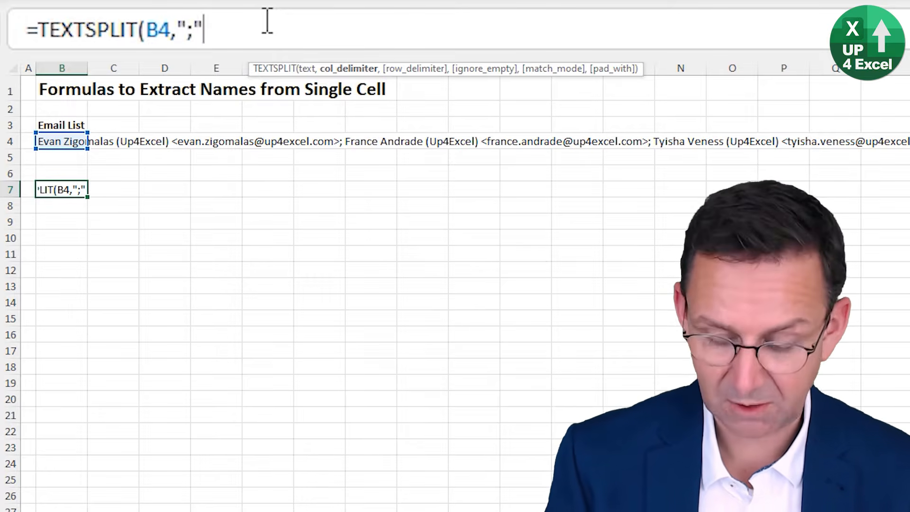
pyautogui.write(')')
pyautogui.press('Return')
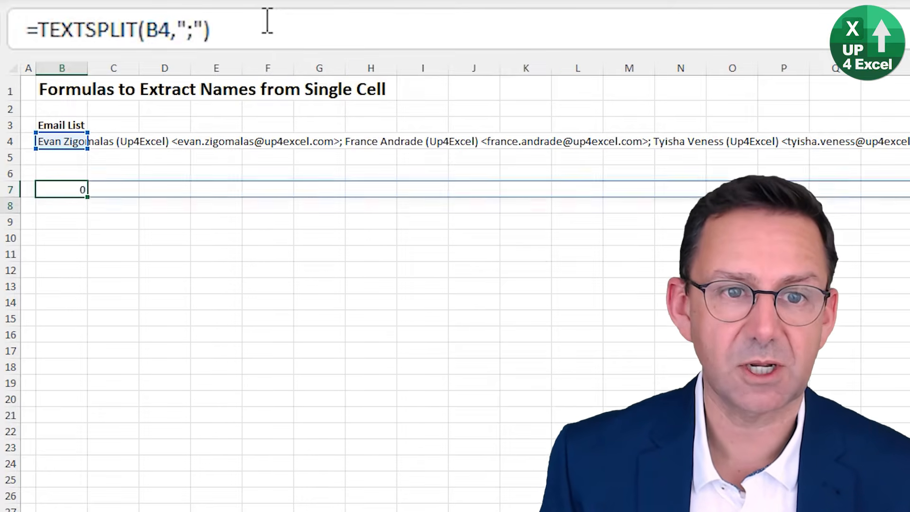
pyautogui.press('Up')
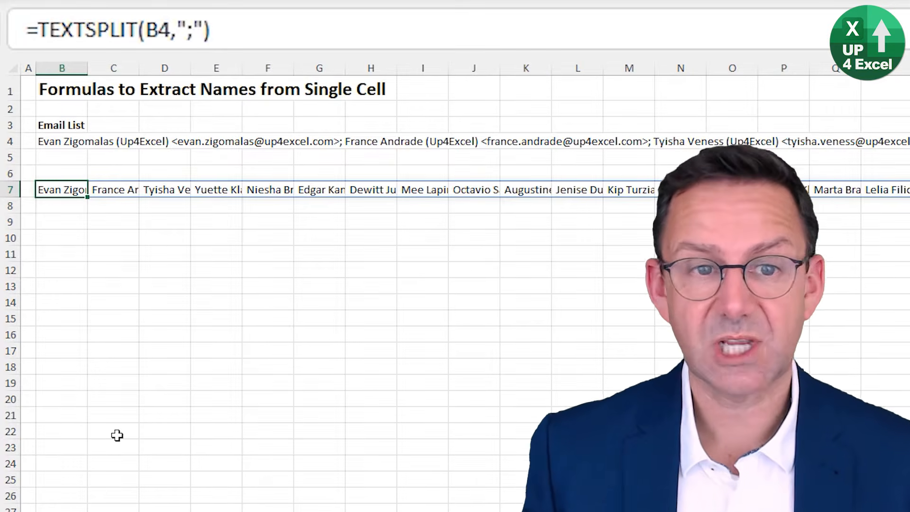
# Widen column B to examine the split entries in row 7, and undo the width change.
pyautogui.moveTo(87, 69); pyautogui.dragTo(359, 83)
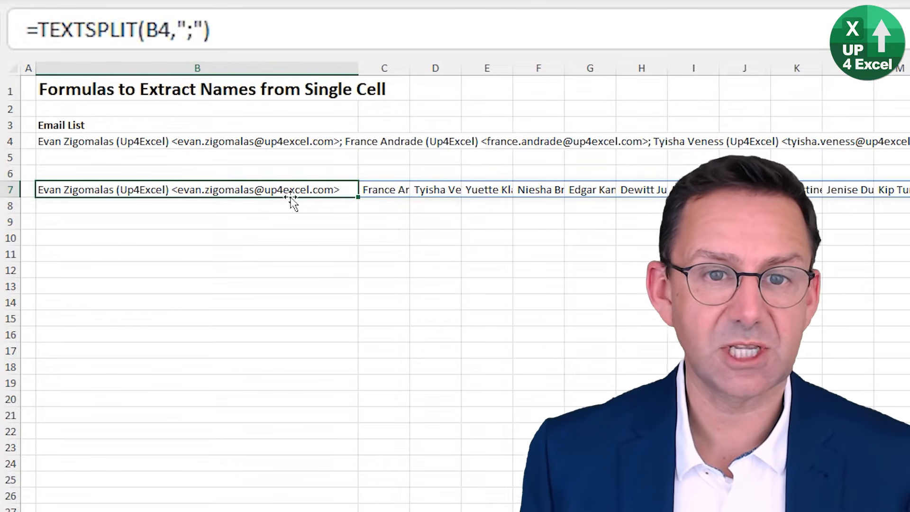
pyautogui.click(387, 189)
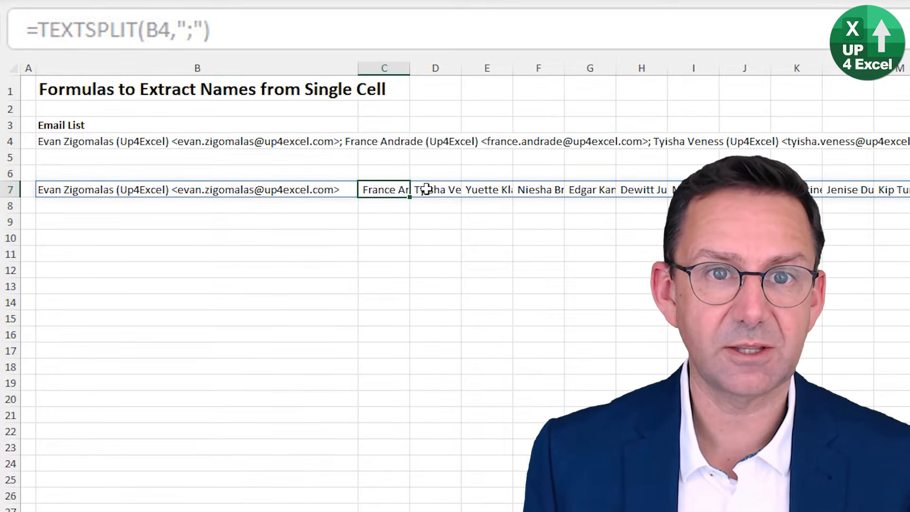
pyautogui.click(426, 189)
pyautogui.click(347, 189)
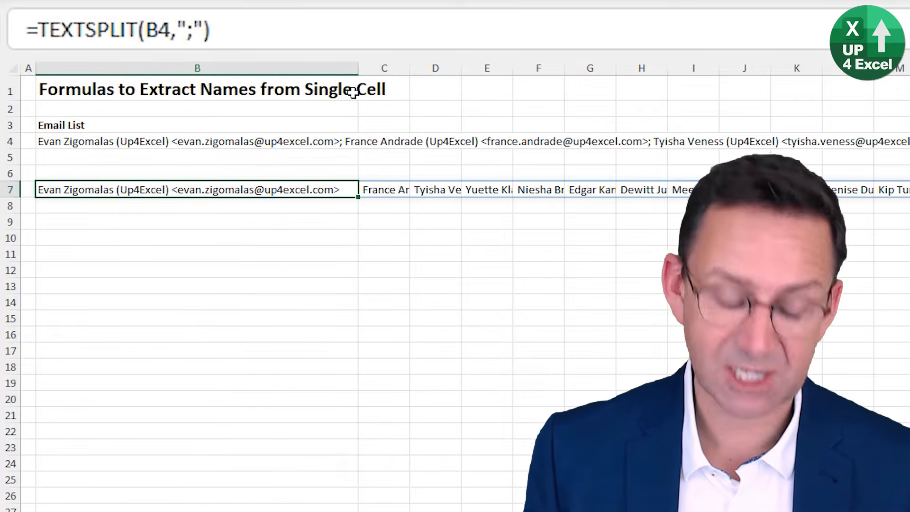
pyautogui.hotkey('ctrl', 'z')
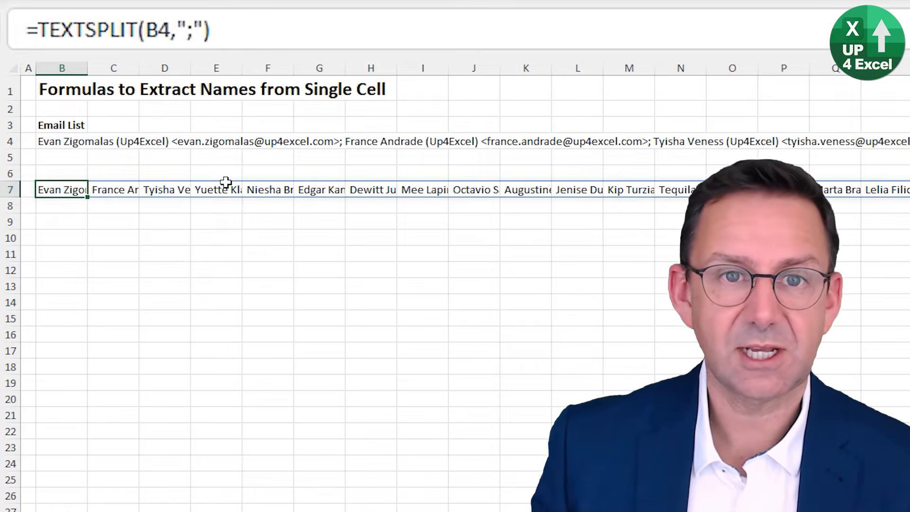
# Wrap the B7 formula in TRANSPOSE so the entries run down the column, =TRANSPOSE(TEXTSPLIT(B4,";")).
pyautogui.click(38, 31)
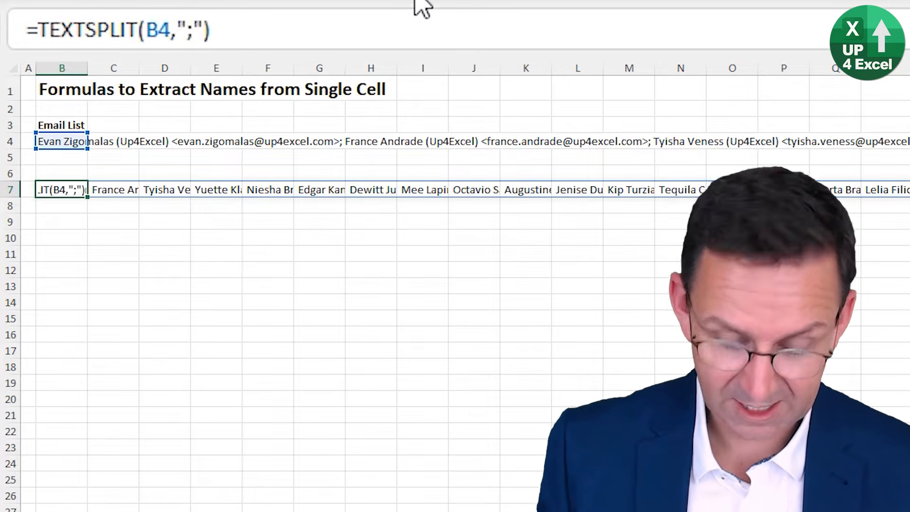
pyautogui.write('trans')
pyautogui.press('Tab')
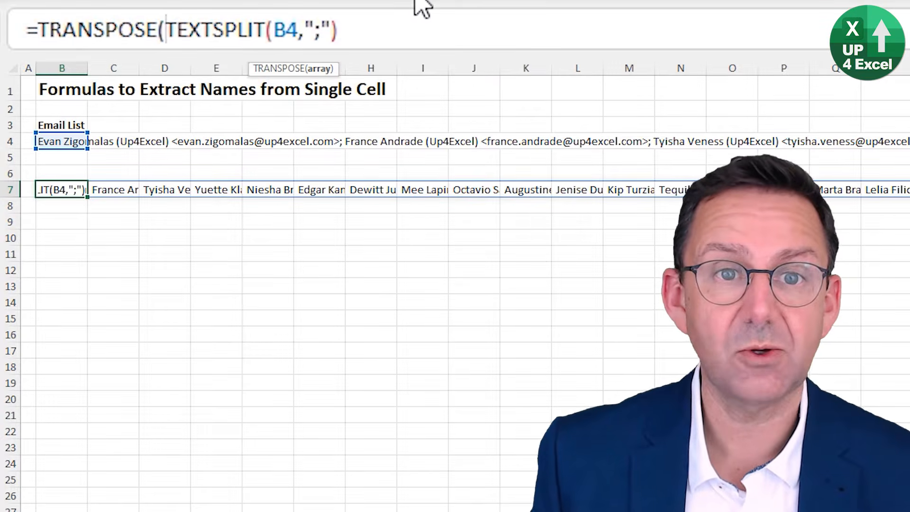
pyautogui.press('End')
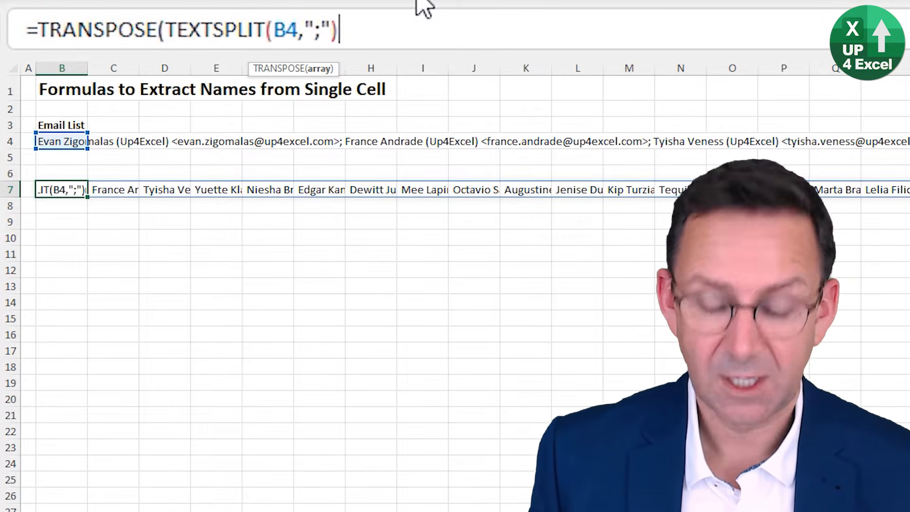
pyautogui.write(')')
pyautogui.press('Return')
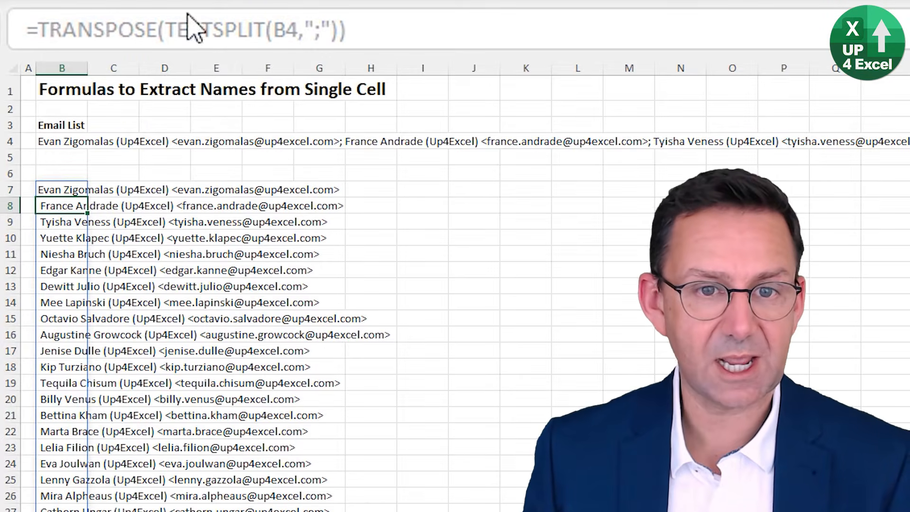
# Examine the vertical list from B7 down, comparing how the first entry and the following ones begin.
pyautogui.scroll(-6, 93, 391)
pyautogui.scroll(-14, 93, 391)
pyautogui.scroll(20, 126, 455)
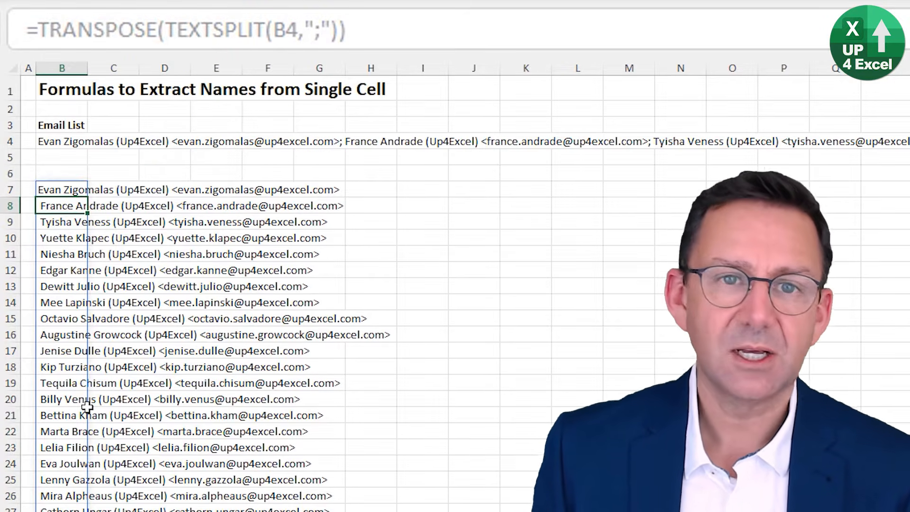
pyautogui.scroll(5, 87, 406)
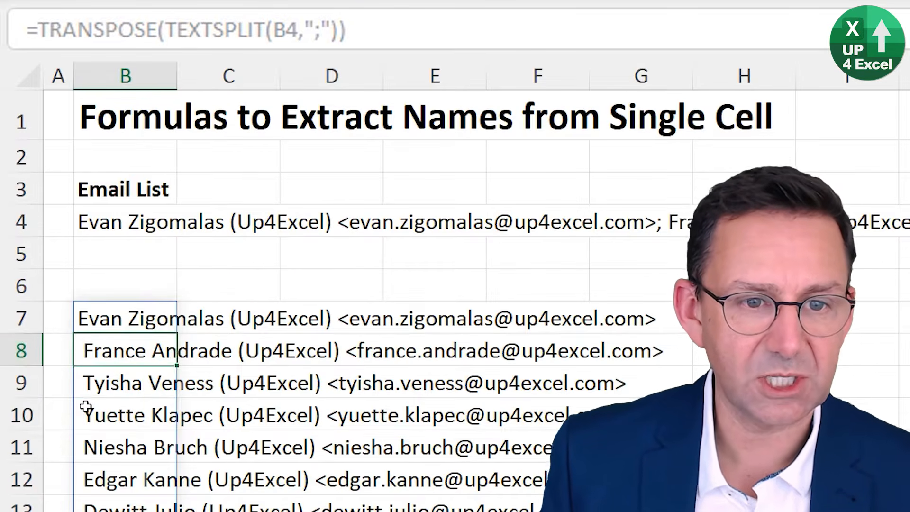
pyautogui.press('Down')
pyautogui.press('Up')
pyautogui.press('Up')
pyautogui.press('Down')
pyautogui.press('Down')
pyautogui.press('Down')
pyautogui.press('Down')
pyautogui.press('Down')
pyautogui.press('Down')
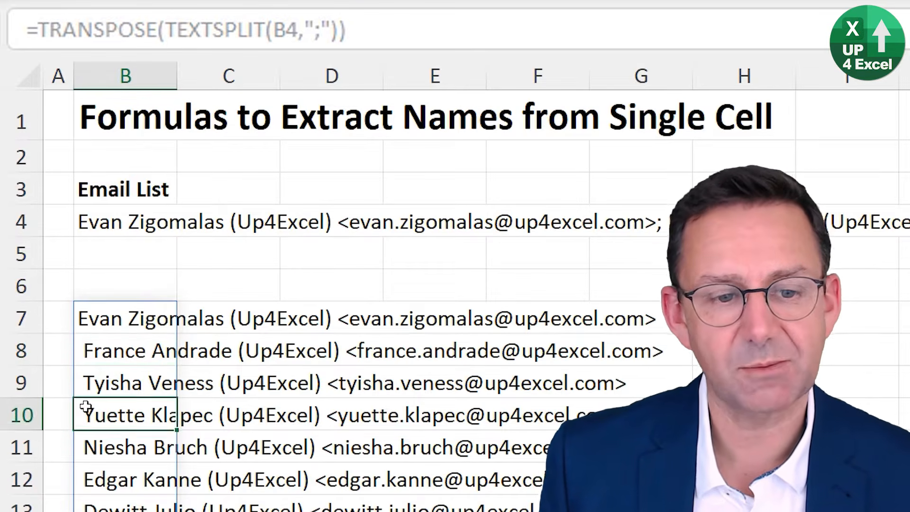
# Change the TEXTSPLIT delimiter in B7 to a semicolon followed by a space, =TRANSPOSE(TEXTSPLIT(B4,"; ")).
pyautogui.press('Up')
pyautogui.press('Up')
pyautogui.press('Up')
pyautogui.press('Up')
pyautogui.press('Up')
pyautogui.press('Up')
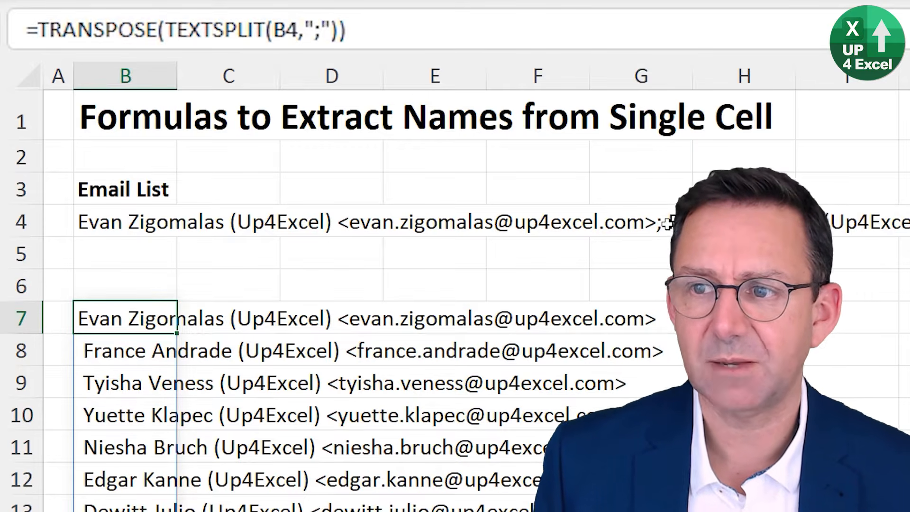
pyautogui.click(317, 30)
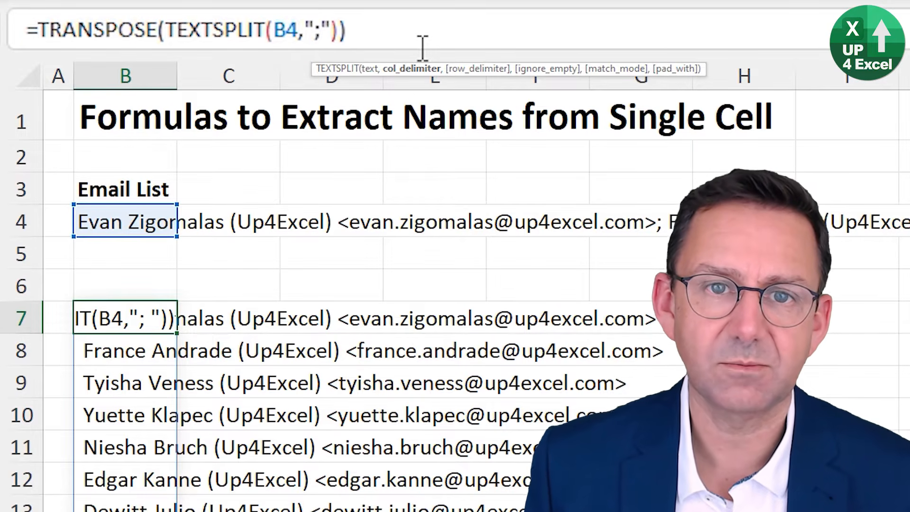
pyautogui.press('Return')
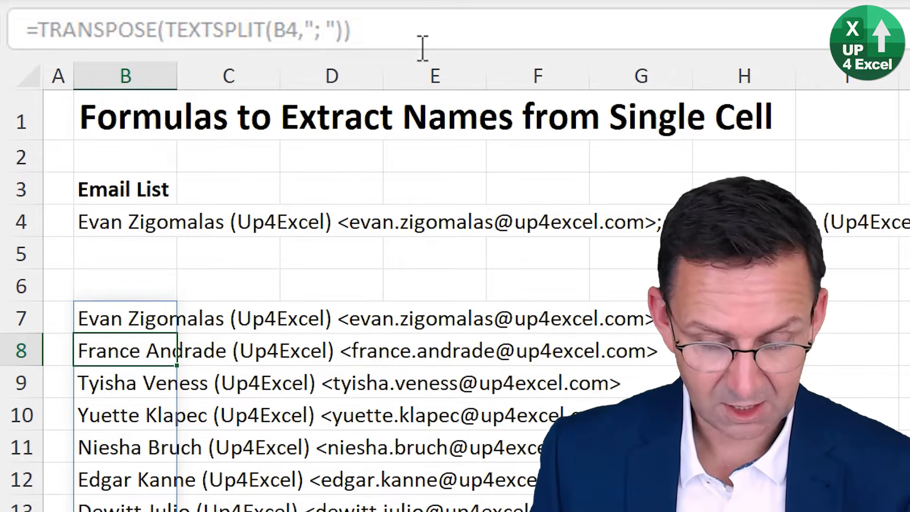
pyautogui.hotkey('alt', 'w')
pyautogui.press('j')
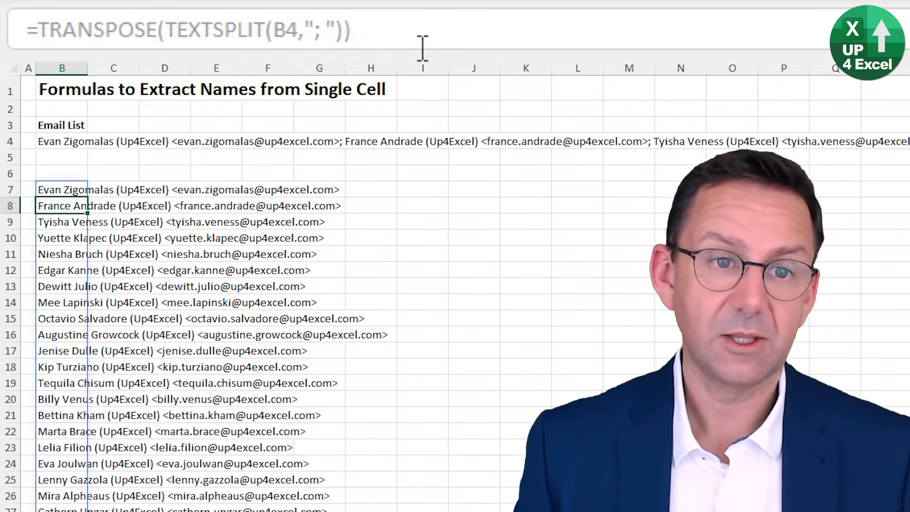
# Enter =FIND("<",B7#) in C7 to locate the opening angle bracket in every entry of the spilled list.
pyautogui.press('Up')
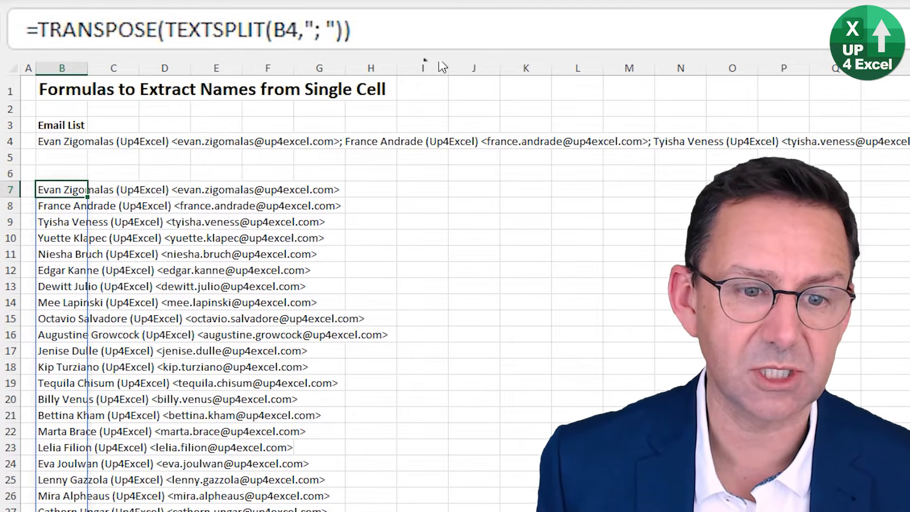
pyautogui.press('Right')
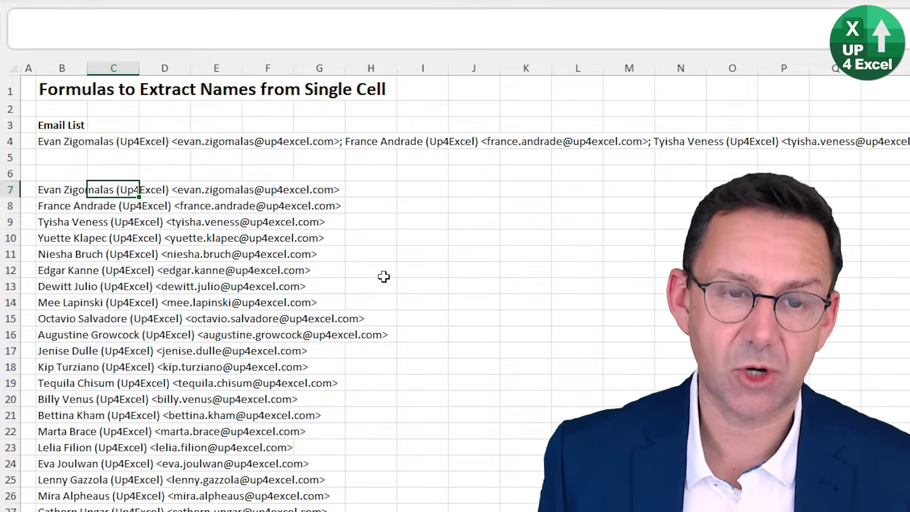
pyautogui.write('=')
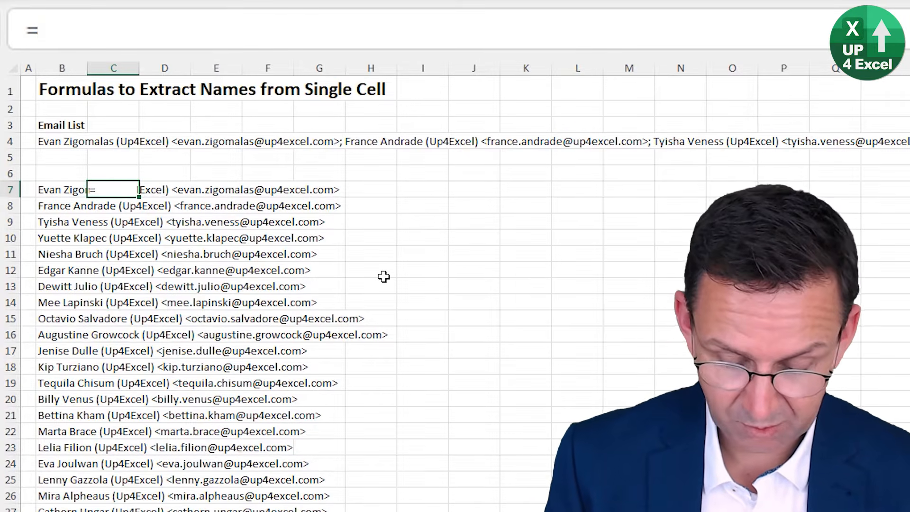
pyautogui.write('find("<')
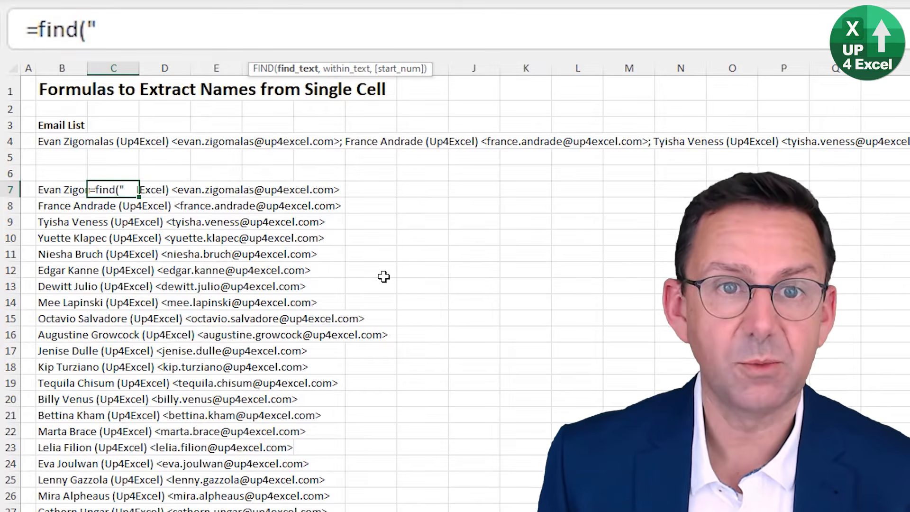
pyautogui.write('"')
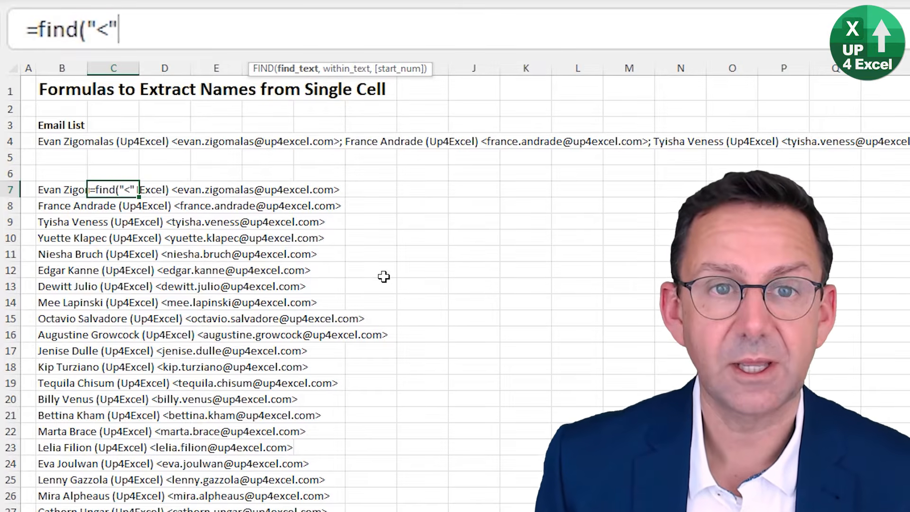
pyautogui.write(',')
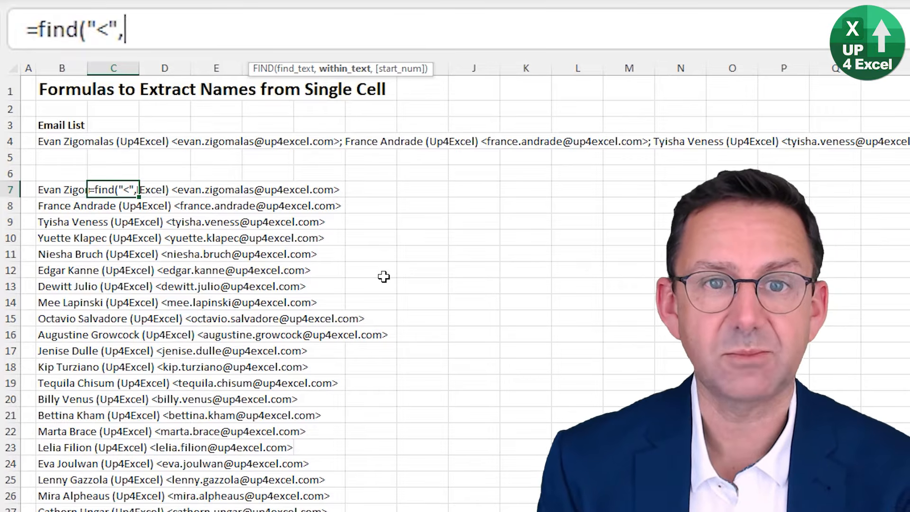
pyautogui.click(60, 188)
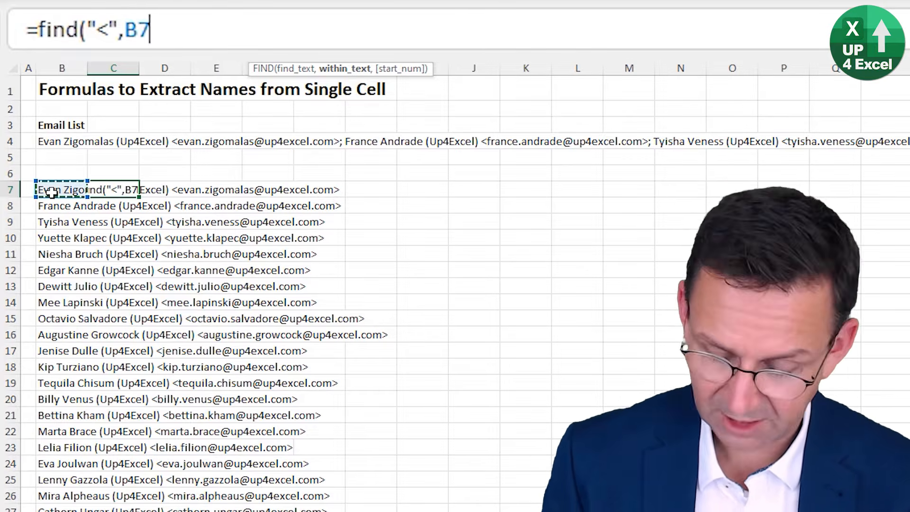
pyautogui.write('#')
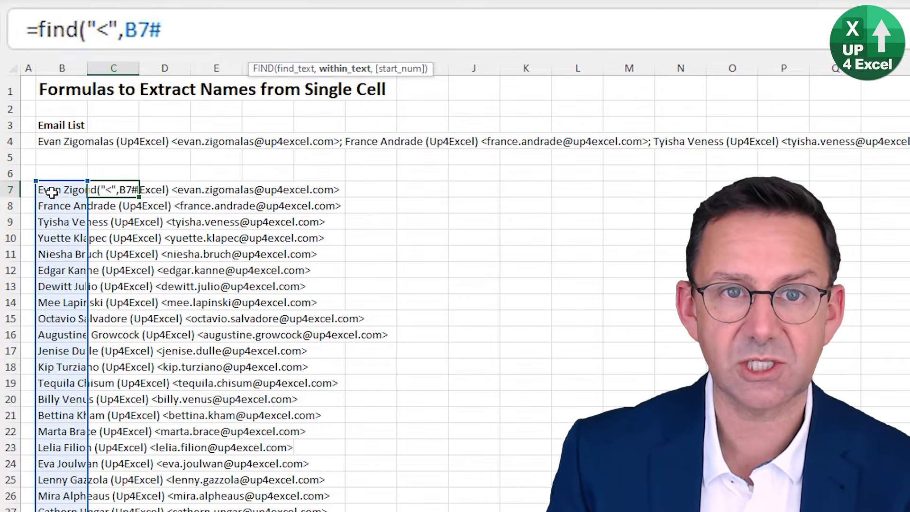
pyautogui.write(')')
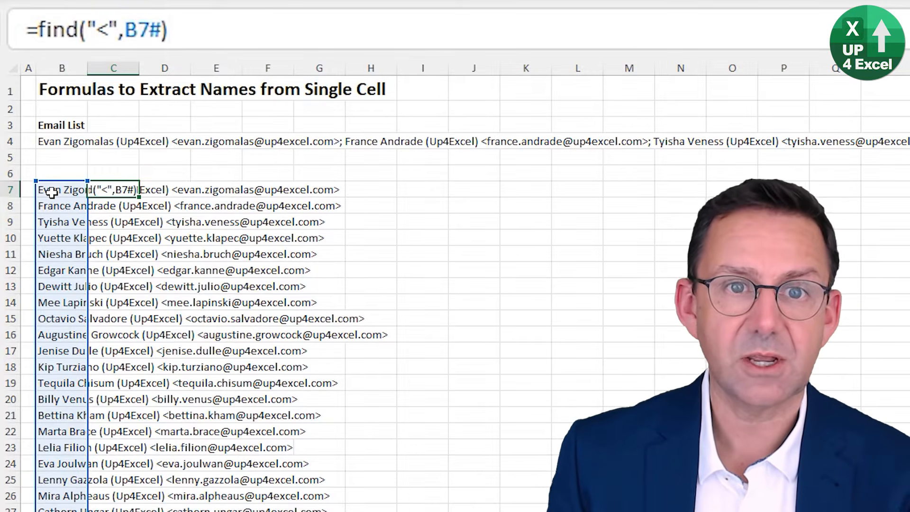
pyautogui.press('Return')
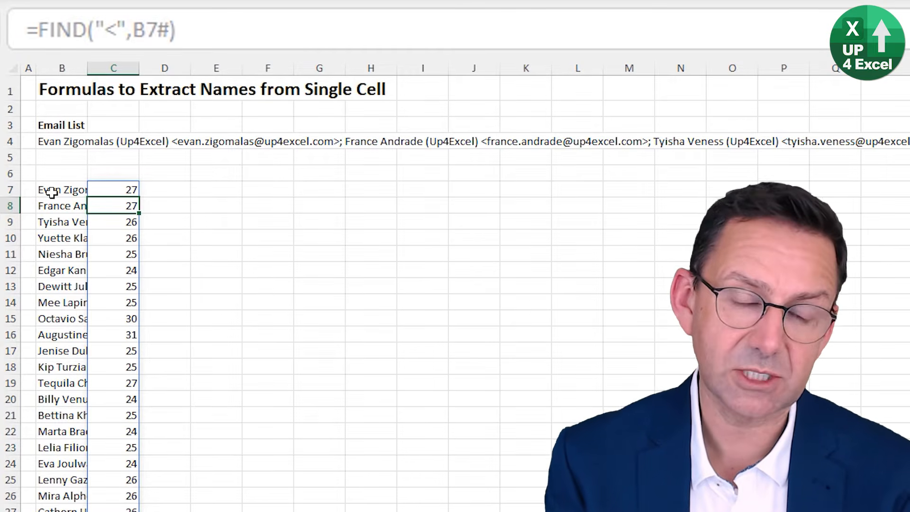
pyautogui.click(66, 140)
pyautogui.click(65, 188)
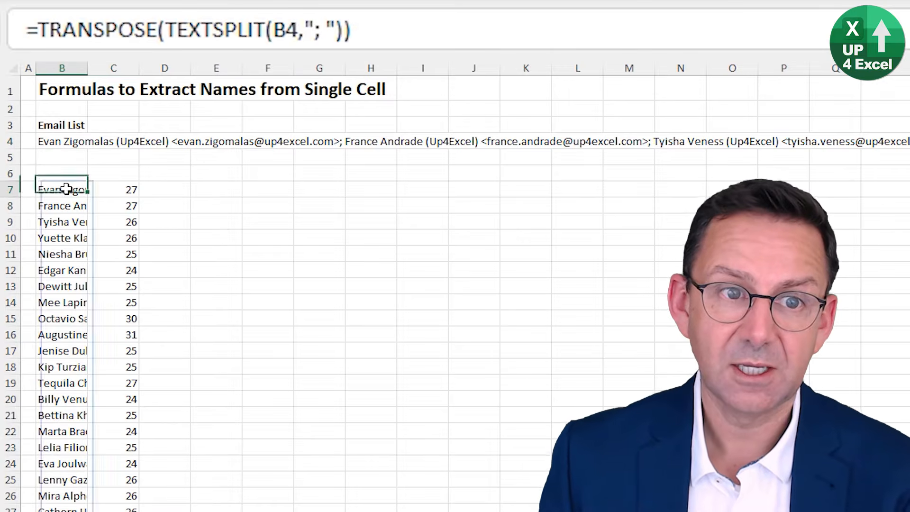
pyautogui.click(121, 192)
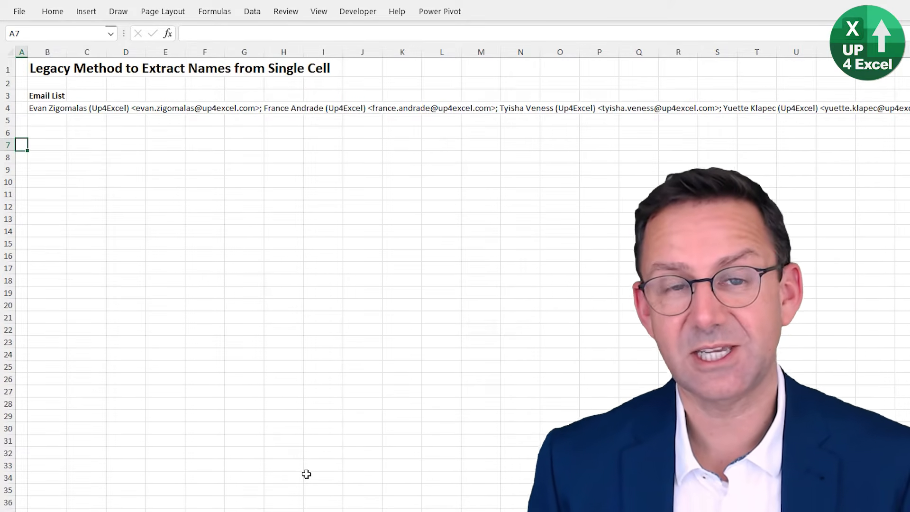
# Split the email list in B4 of the legacy sheet across columns with Text to Columns, as Delimited data with the semicolon delimiter.
pyautogui.click(37, 112)
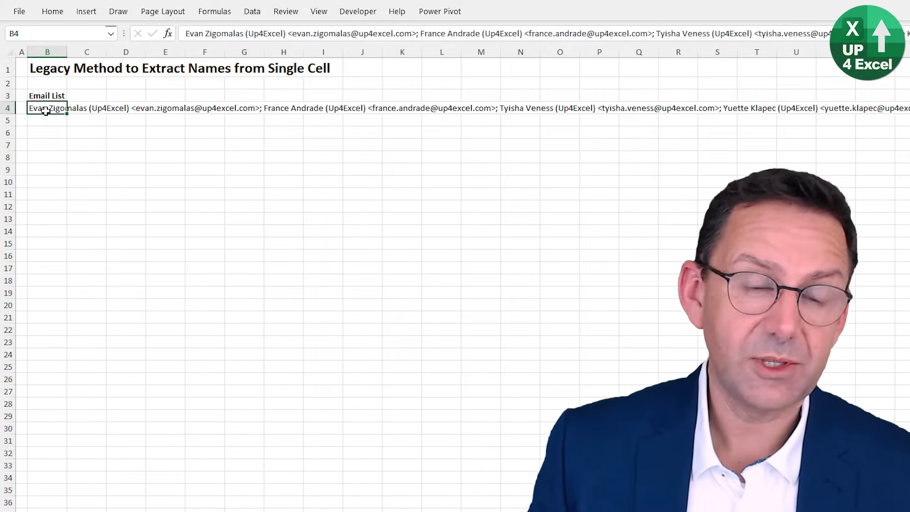
pyautogui.click(258, 16)
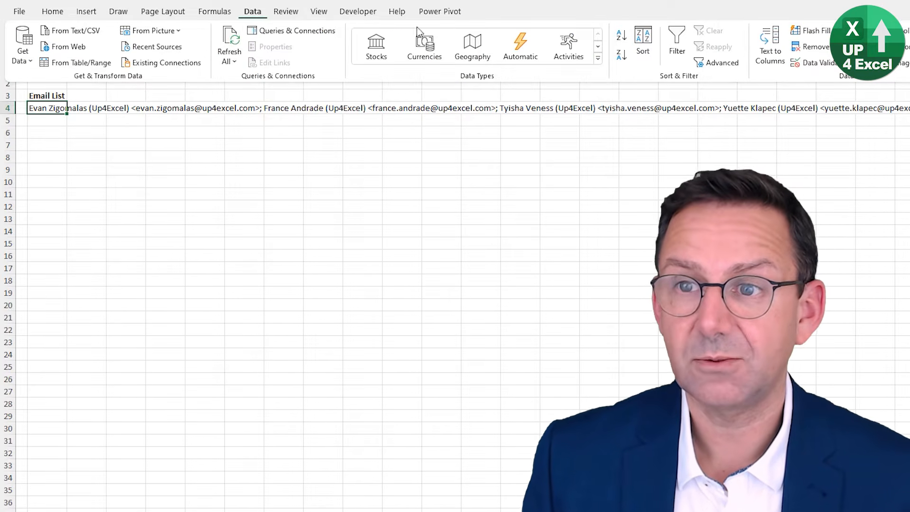
pyautogui.click(771, 52)
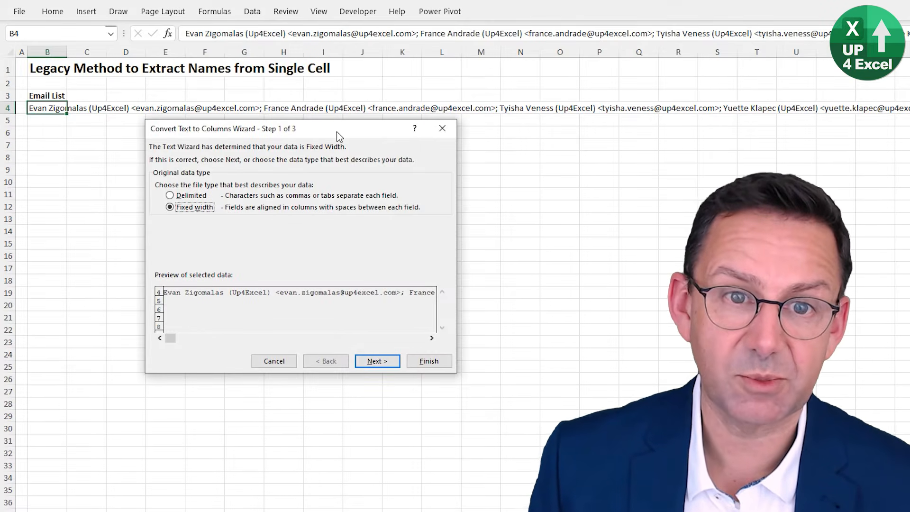
pyautogui.moveTo(337, 134); pyautogui.dragTo(246, 159)
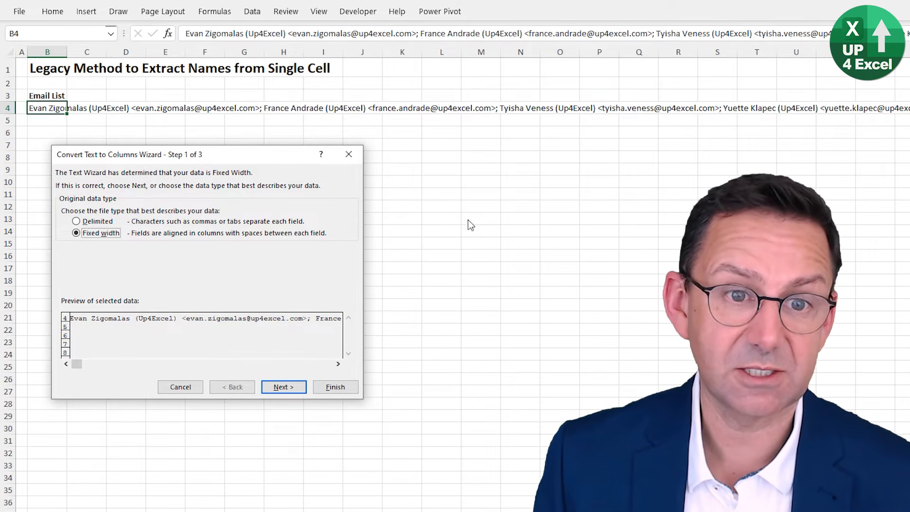
pyautogui.click(95, 221)
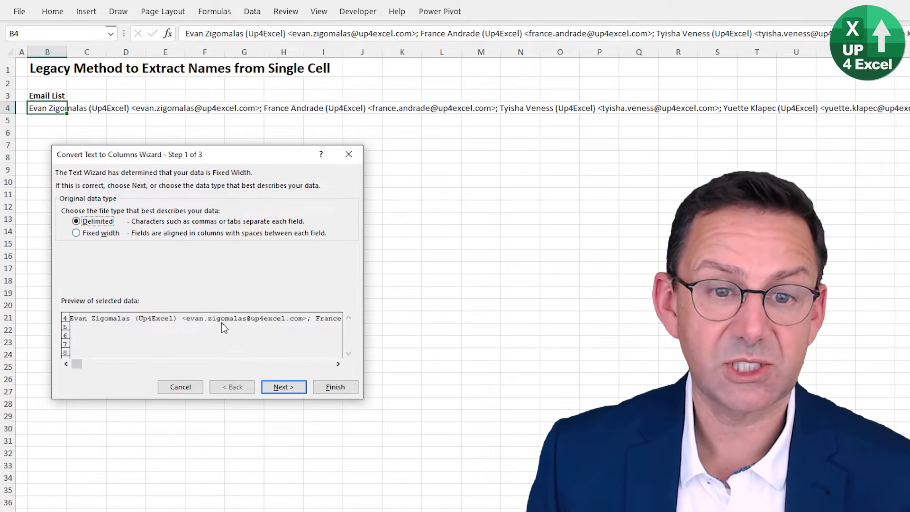
pyautogui.click(283, 387)
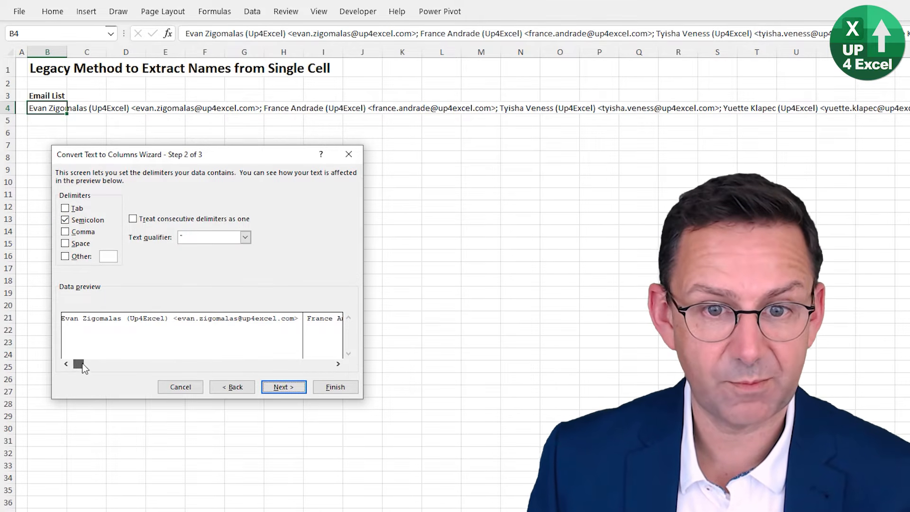
pyautogui.moveTo(83, 366); pyautogui.dragTo(258, 368)
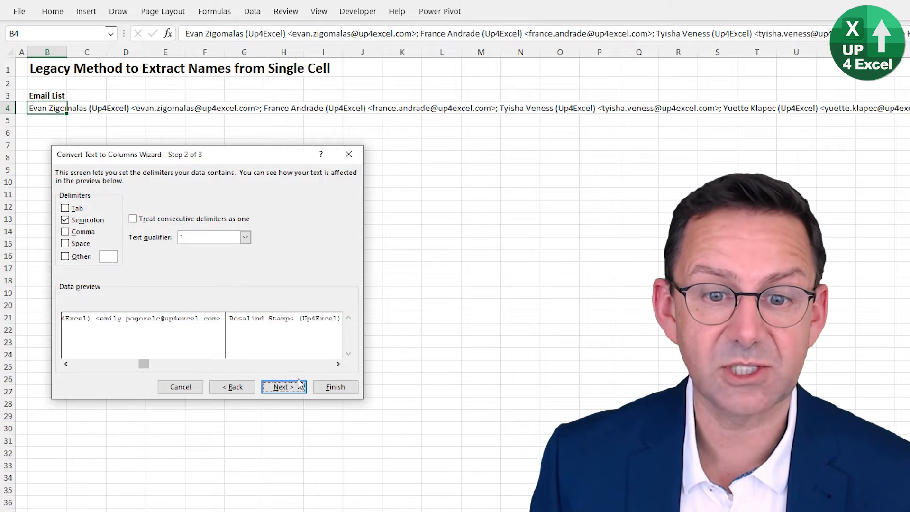
pyautogui.click(332, 394)
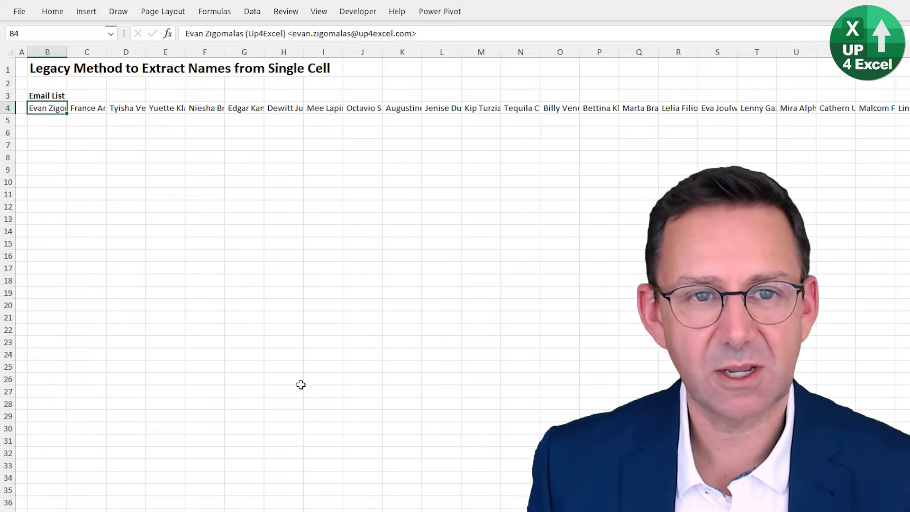
# Copy all the split entries in row 4 and paste them transposed down column B from B8.
pyautogui.hotkey('ctrl', 'shift', 'Right')
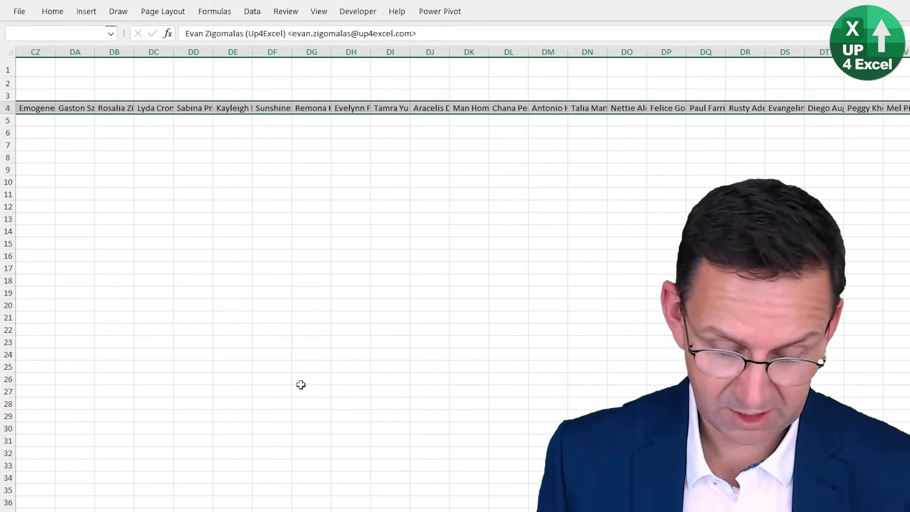
pyautogui.hotkey('ctrl', 'c')
pyautogui.press('Home')
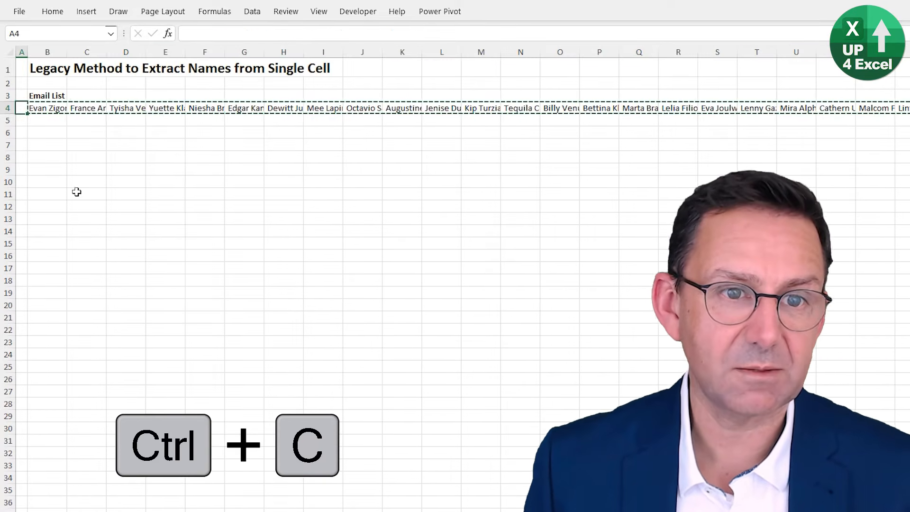
pyautogui.click(46, 157)
pyautogui.rightClick(46, 157)
pyautogui.click(97, 262)
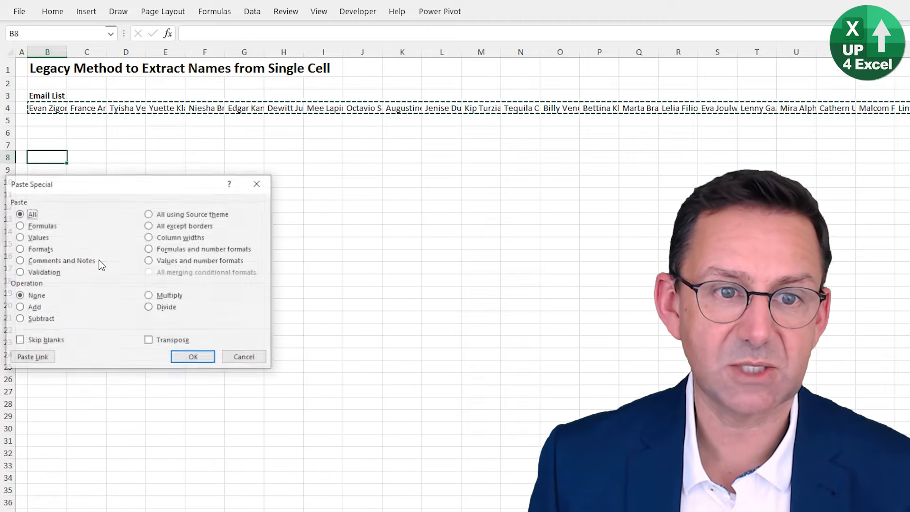
pyautogui.click(149, 339)
pyautogui.click(192, 357)
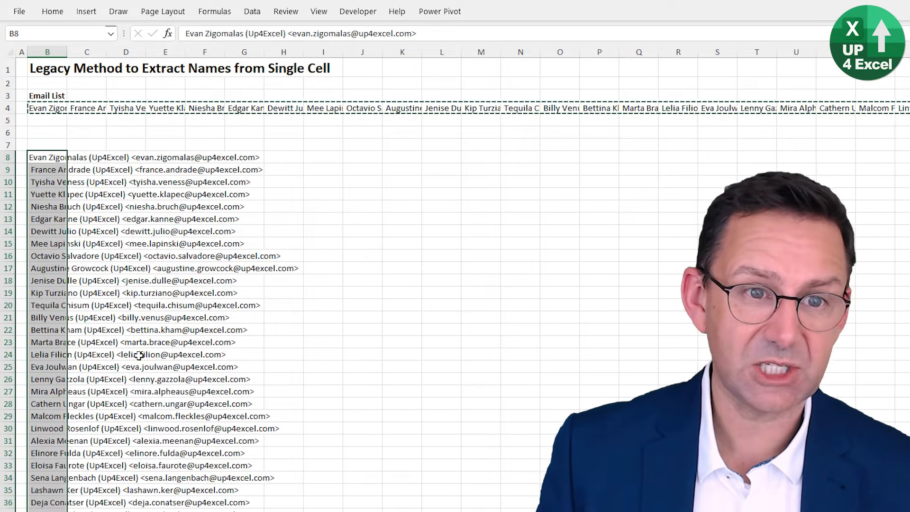
# Examine the transposed list from B8 down, comparing the first entry with those below for leading spaces.
pyautogui.scroll(-10, 118, 294)
pyautogui.scroll(10, 82, 280)
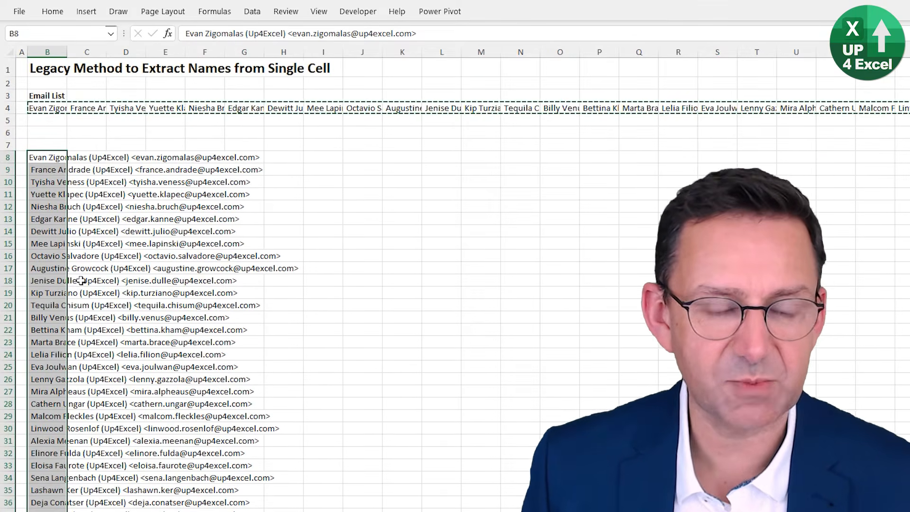
pyautogui.click(58, 161)
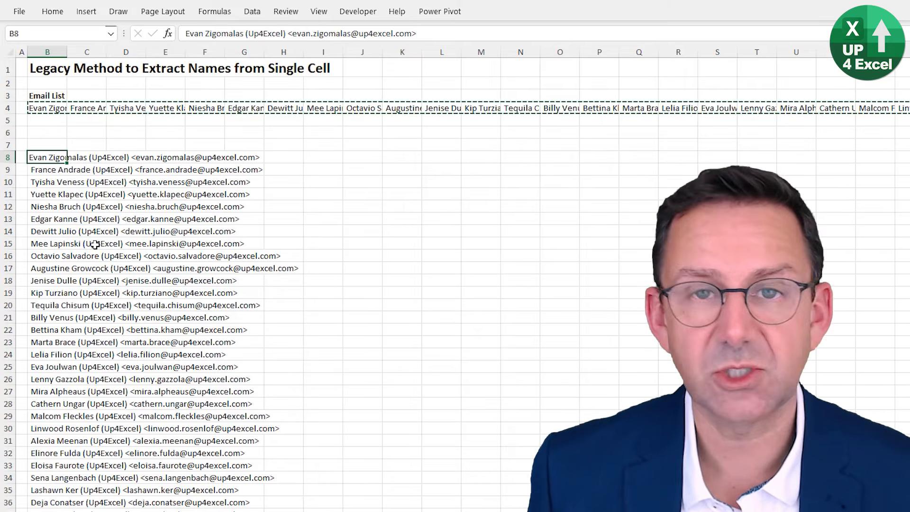
pyautogui.press('Down')
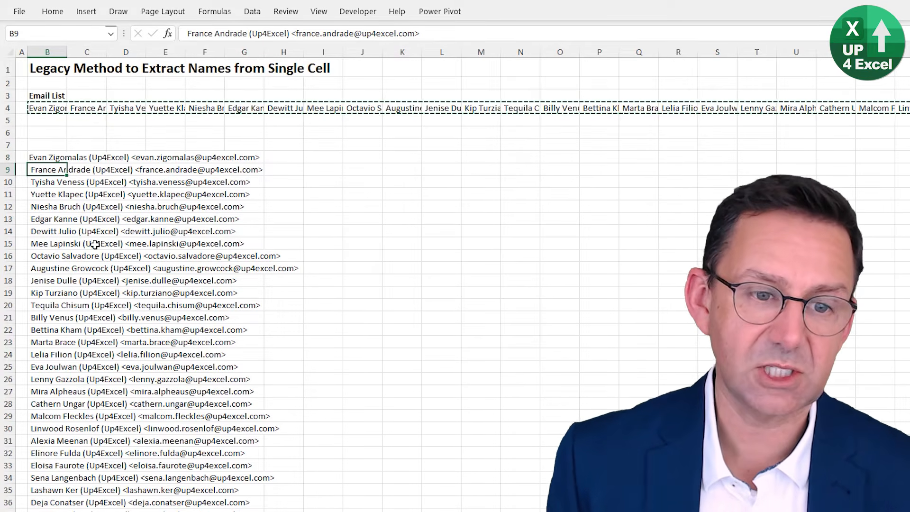
pyautogui.press('Down')
pyautogui.press('Up')
pyautogui.press('Up')
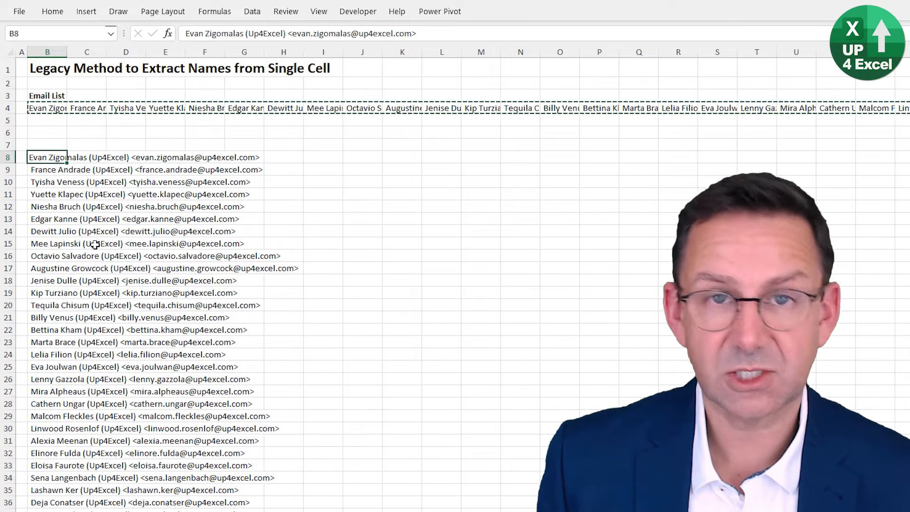
# Enter =TRIM(B9) in C9 to strip the extra spaces from the second entry.
pyautogui.press('Right')
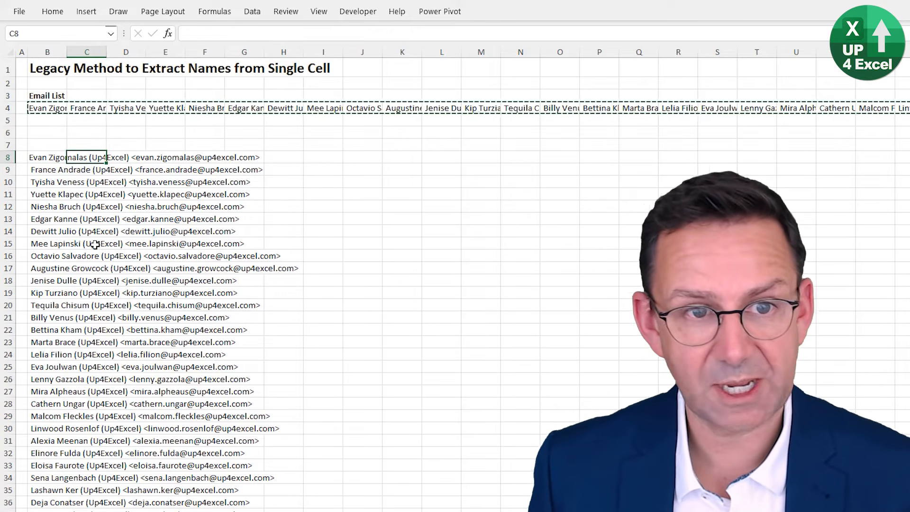
pyautogui.press('Down')
pyautogui.write('=trim')
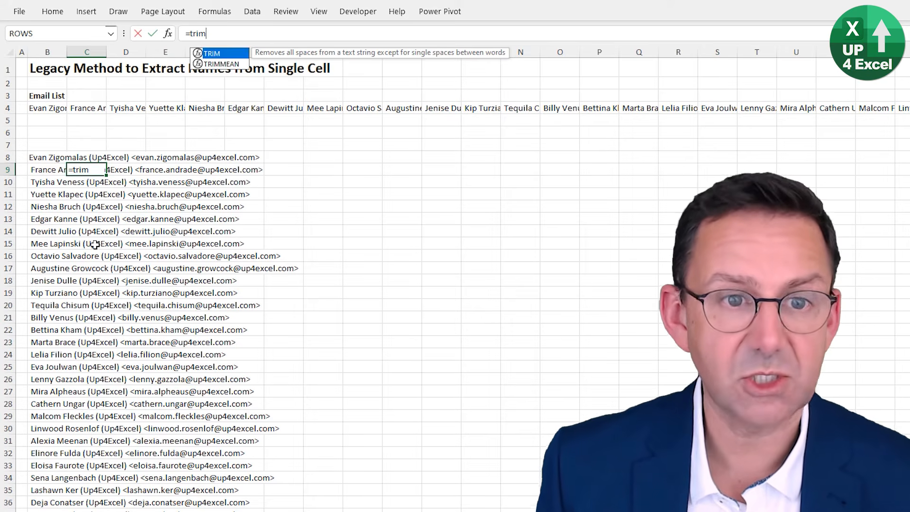
pyautogui.press('Tab')
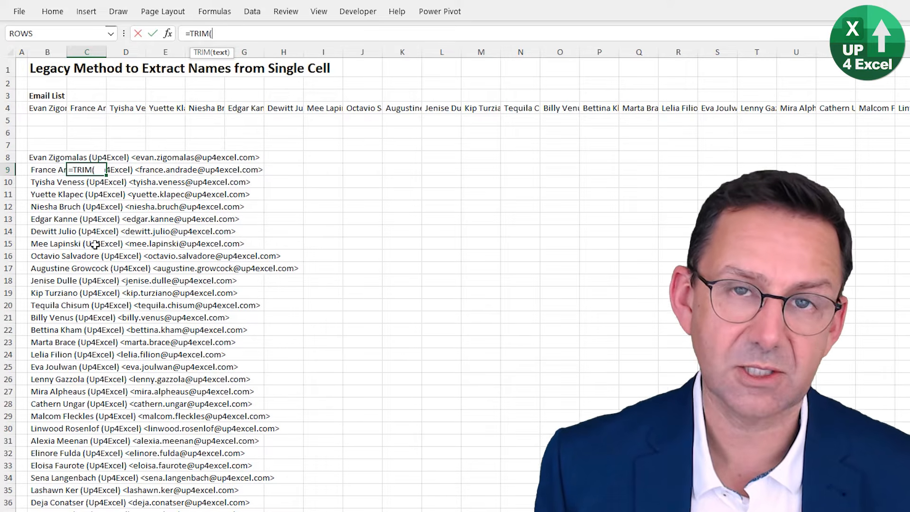
pyautogui.press('Left')
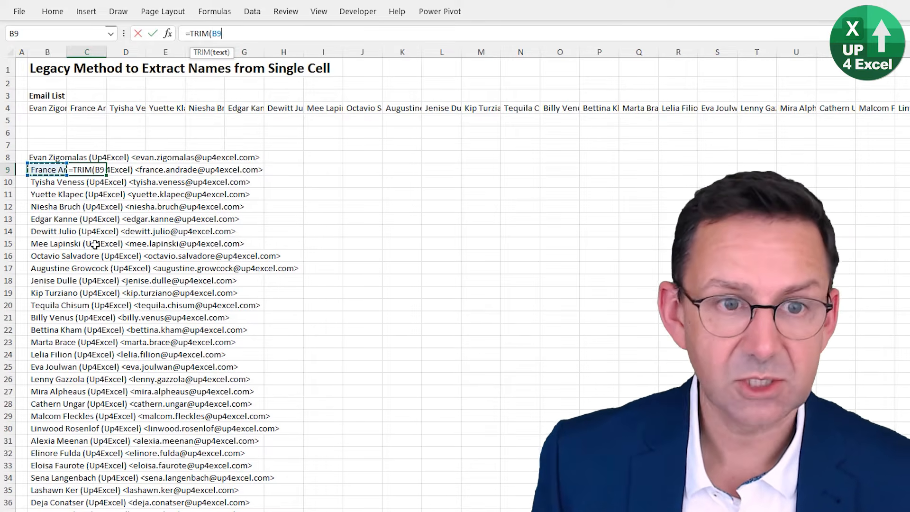
pyautogui.write(')')
pyautogui.press('Return')
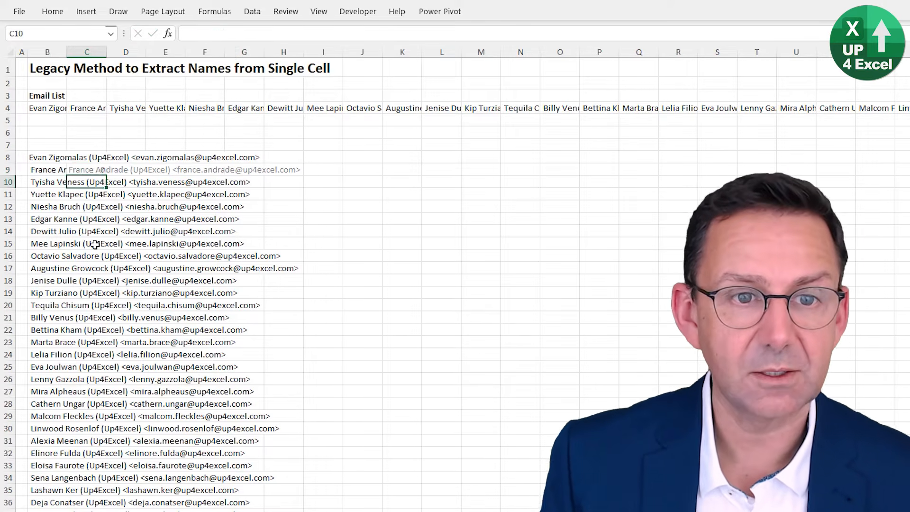
pyautogui.press('Up')
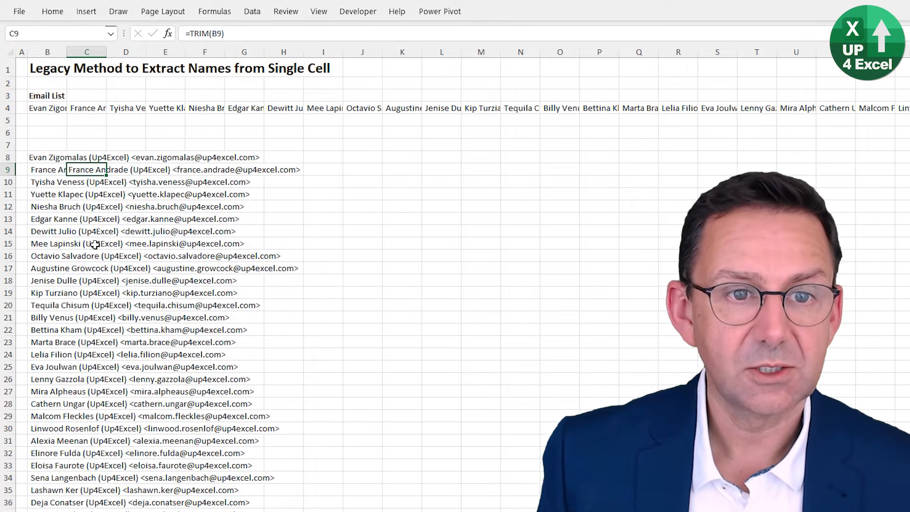
# Fill the C9 TRIM formula down alongside the whole list and copy it up into C8.
pyautogui.doubleClick(107, 177)
pyautogui.click(98, 169)
pyautogui.hotkey('ctrl', 'c')
pyautogui.press('Up')
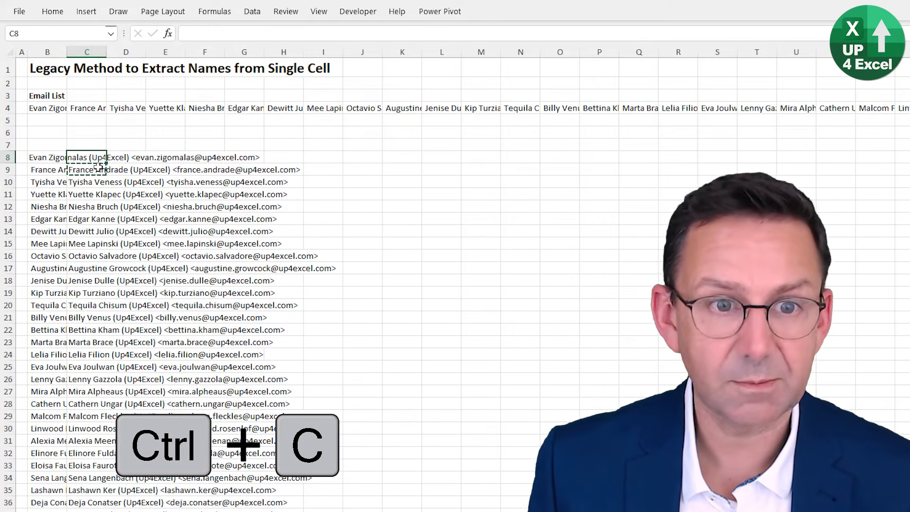
pyautogui.hotkey('ctrl', 'v')
# Autofit the widths of columns B and C to show the full original and trimmed entries.
pyautogui.click(75, 53)
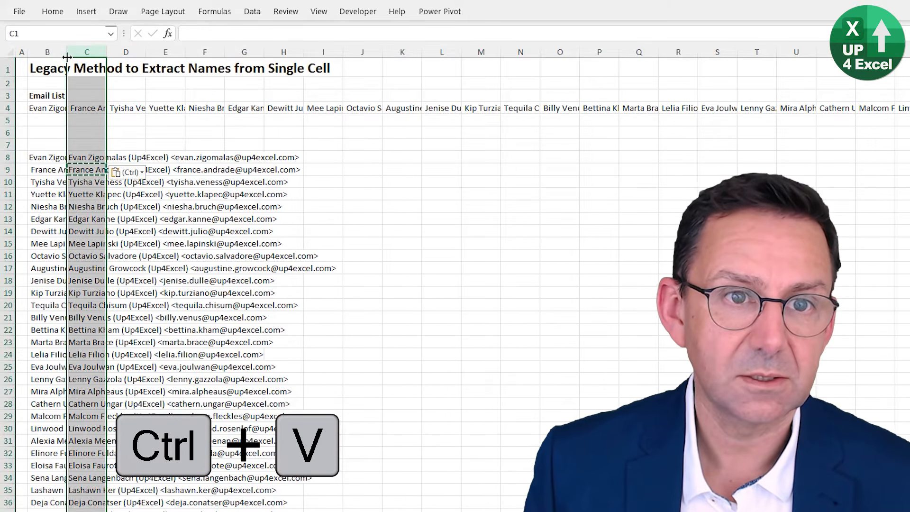
pyautogui.doubleClick(67, 52)
pyautogui.doubleClick(381, 53)
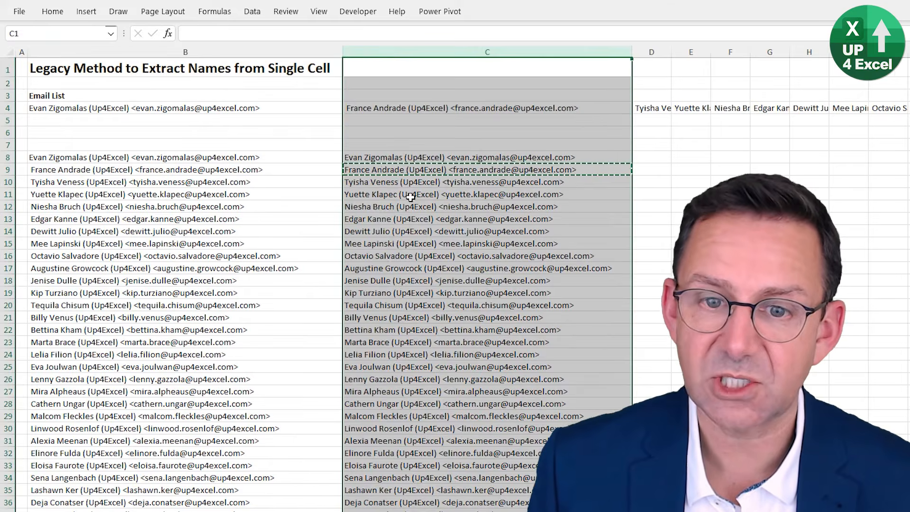
pyautogui.click(410, 197)
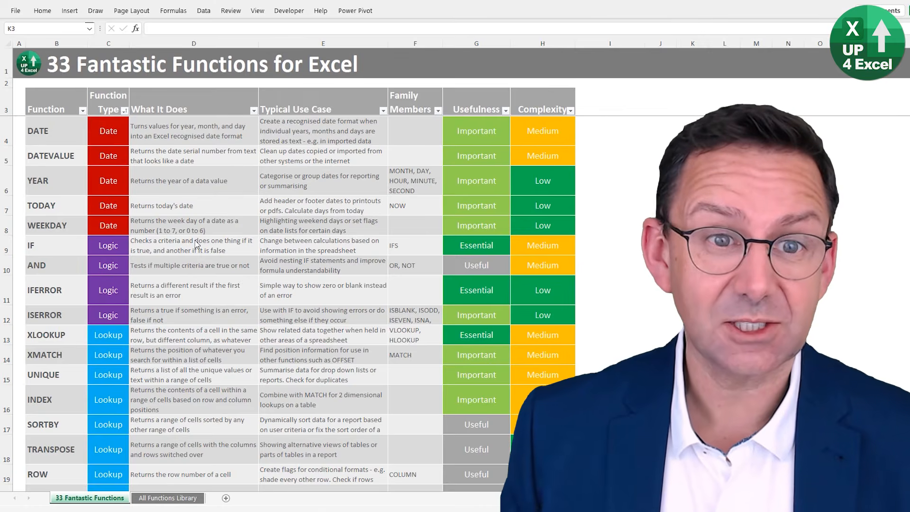
# Examine the 33 Fantastic Functions sheet, reviewing each function's type, description, typical use case, family members, usefulness and complexity.
pyautogui.scroll(-1, 197, 243)
pyautogui.scroll(1, 135, 180)
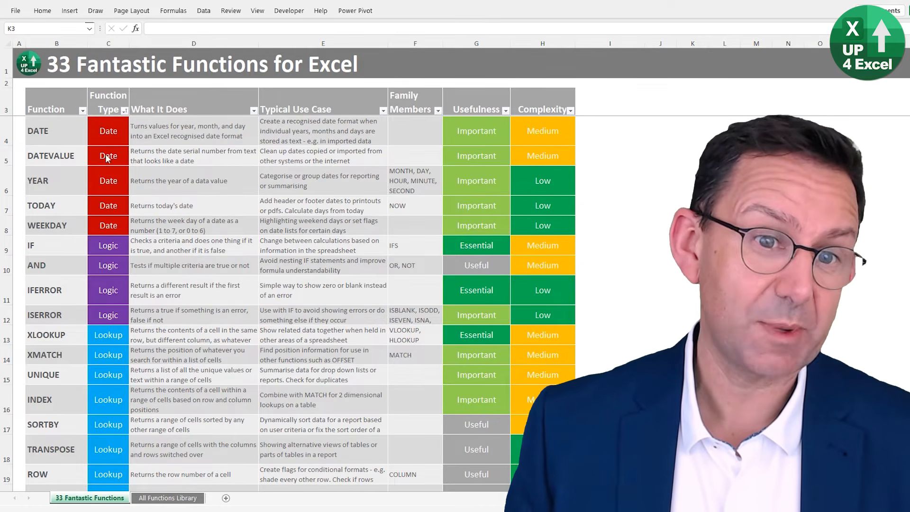
pyautogui.scroll(-2, 124, 246)
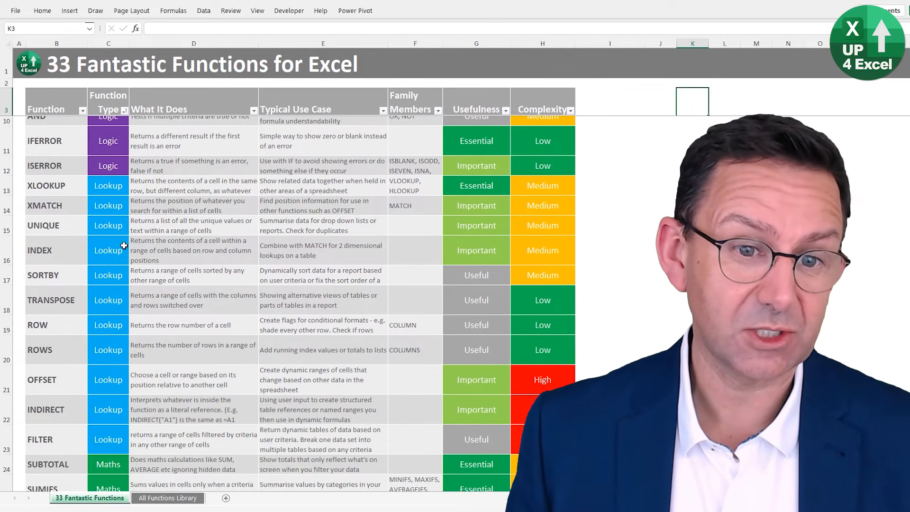
pyautogui.click(110, 190)
pyautogui.click(179, 183)
pyautogui.click(309, 174)
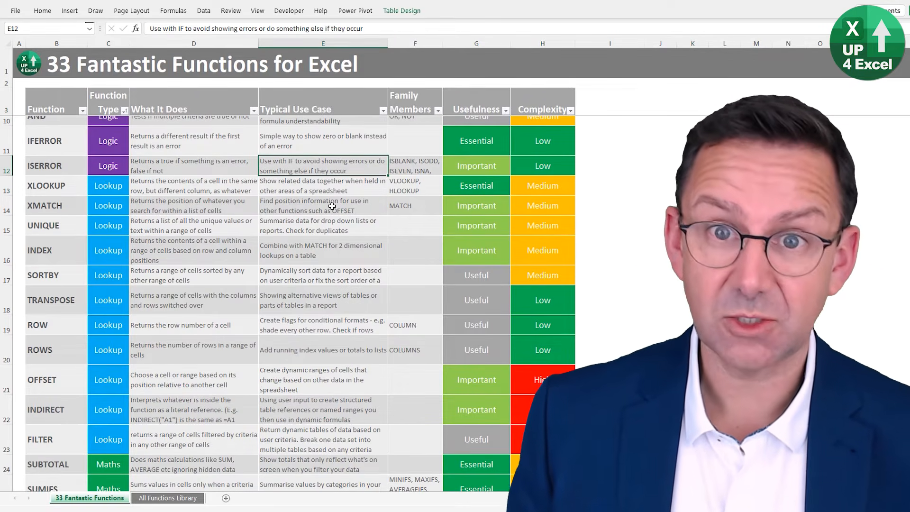
pyautogui.click(410, 175)
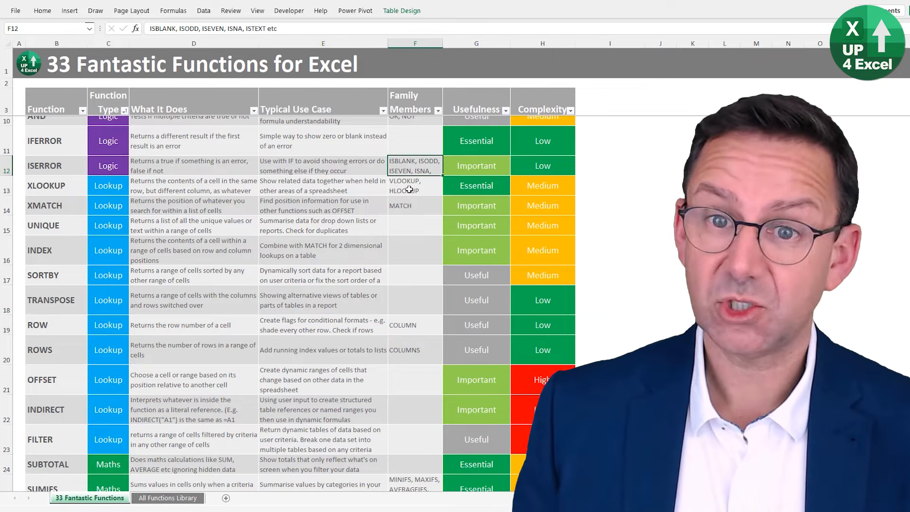
pyautogui.click(463, 209)
pyautogui.scroll(-1, 513, 250)
pyautogui.scroll(2, 513, 250)
pyautogui.scroll(1, 512, 250)
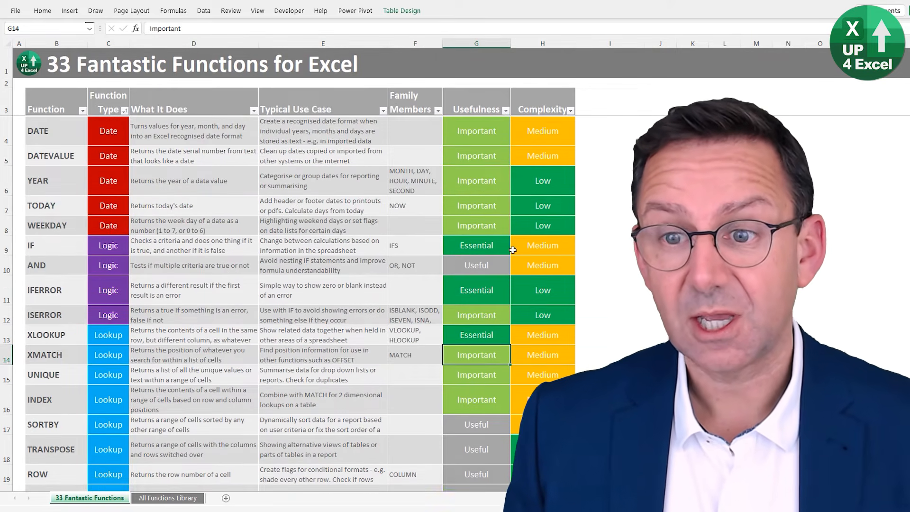
pyautogui.click(530, 250)
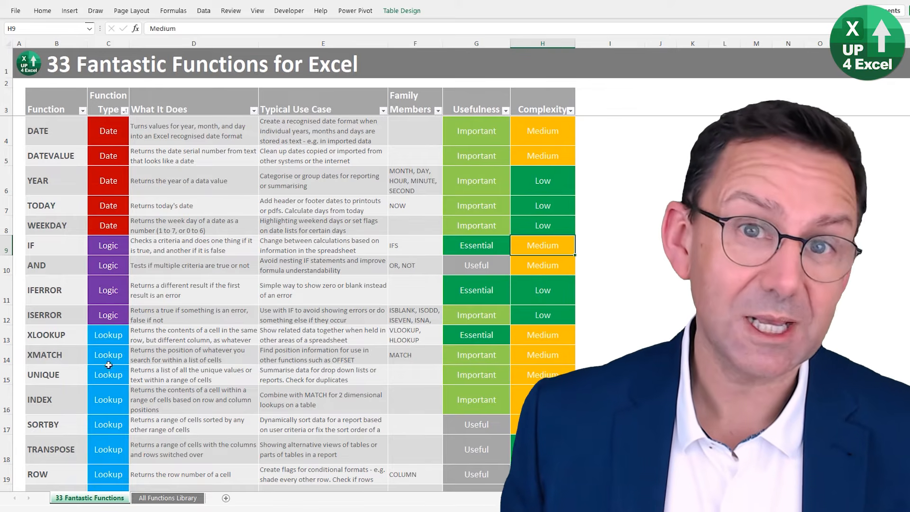
# Open the All Functions Library sheet and browse the Microsoft descriptions of the listed Excel functions.
pyautogui.click(152, 499)
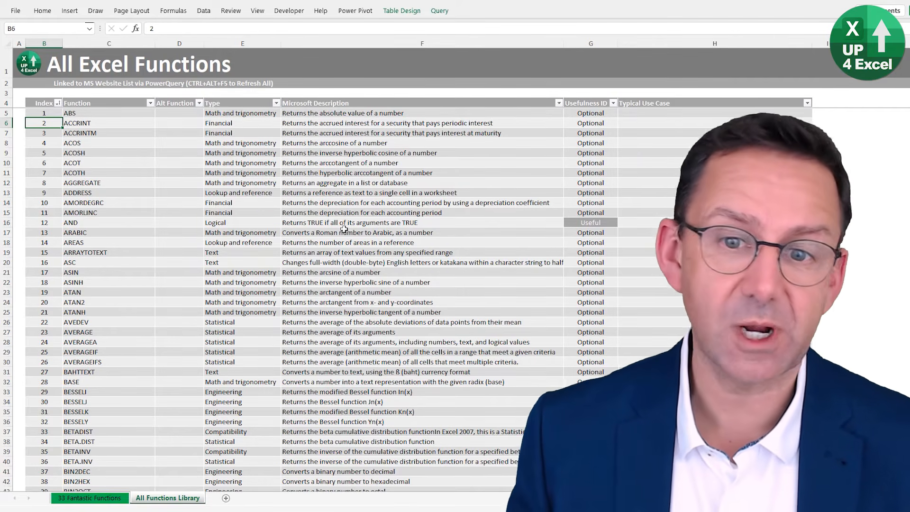
pyautogui.click(362, 172)
pyautogui.scroll(-7, 373, 244)
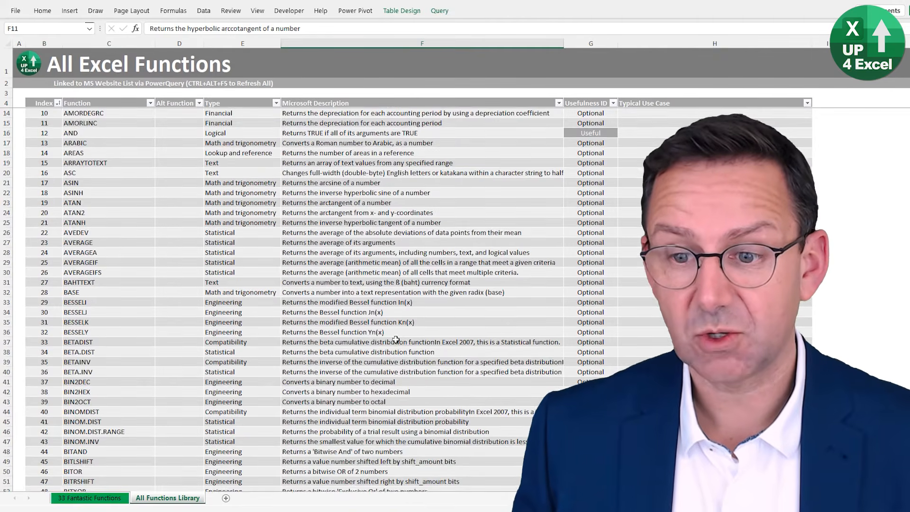
# Examine the Usefulness ID ratings throughout the All Functions Library list, and return to the 33 Fantastic Functions sheet.
pyautogui.scroll(7, 426, 351)
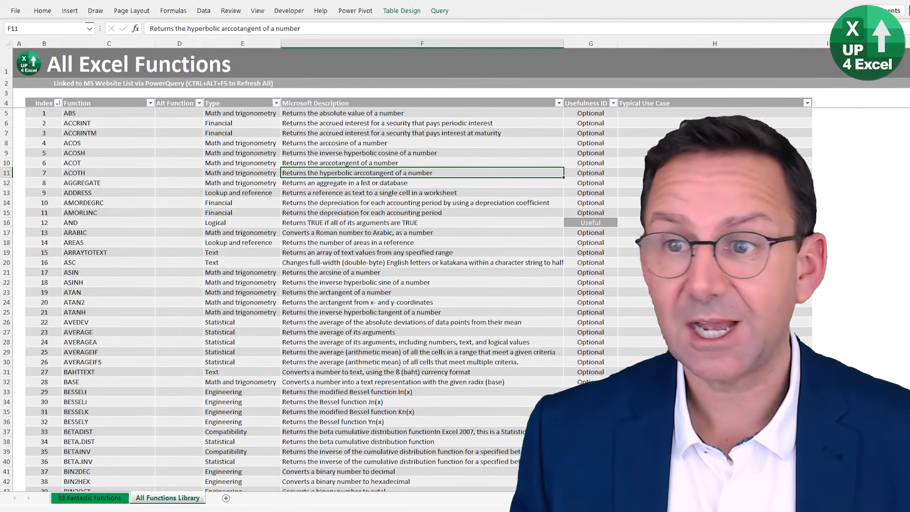
pyautogui.scroll(-12, 590, 240)
pyautogui.click(589, 260)
pyautogui.scroll(-7, 591, 248)
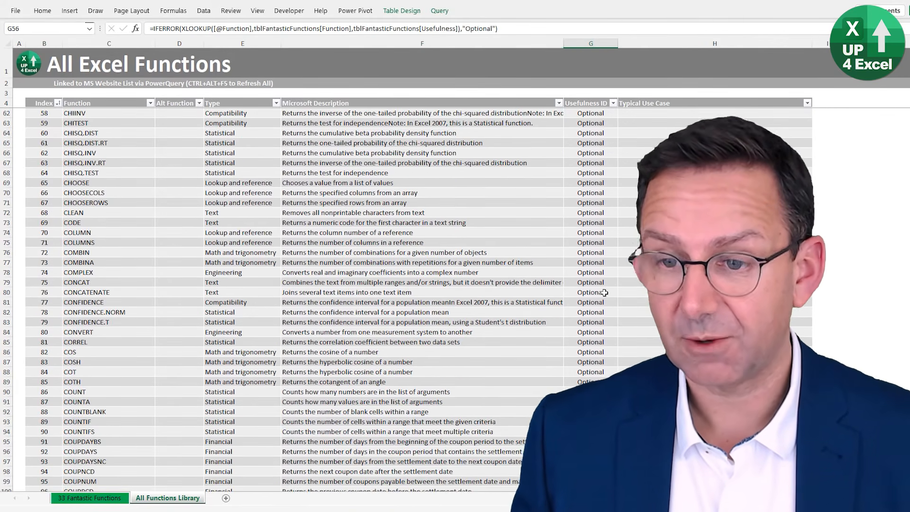
pyautogui.press('pagedown')
pyautogui.press('pagedown')
pyautogui.press('pagedown')
pyautogui.press('pagedown')
pyautogui.press('pageup')
pyautogui.press('pagedown')
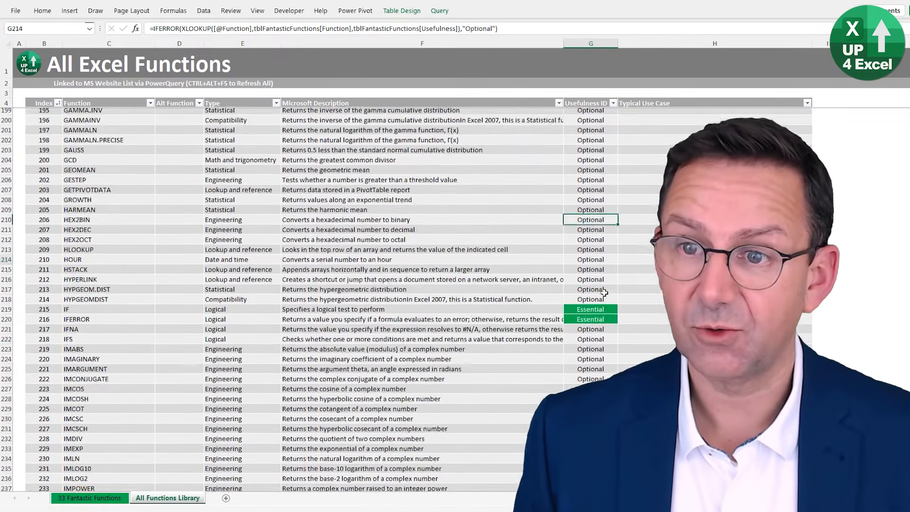
pyautogui.press('pageup')
pyautogui.press('pageup')
pyautogui.press('pageup')
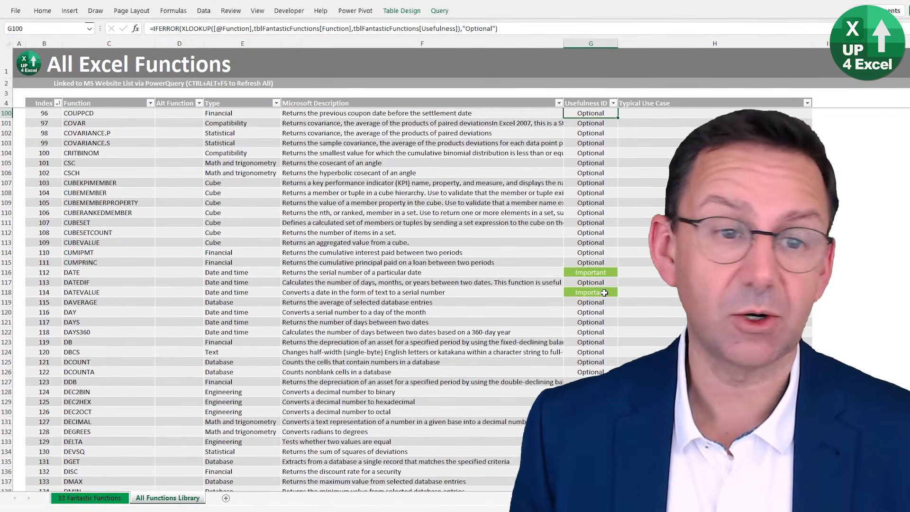
pyautogui.hotkey('ctrl', 'pageup')
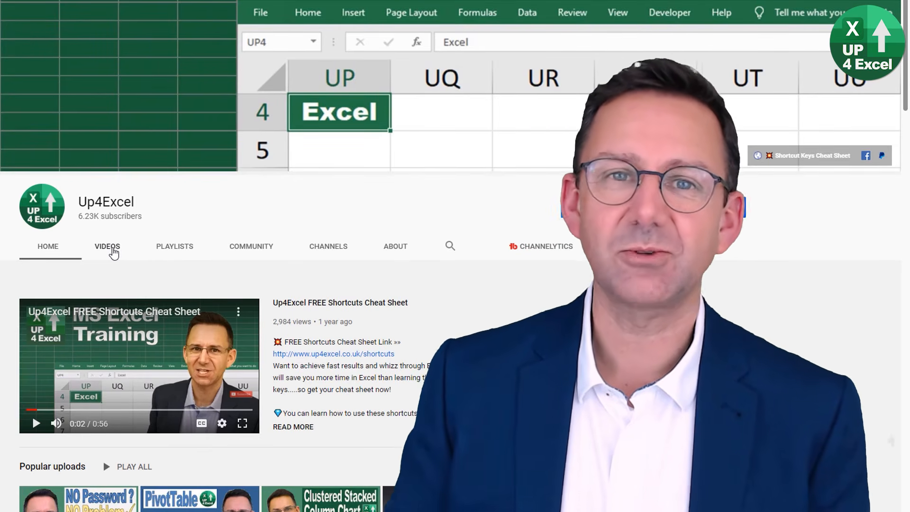
# Open the list of uploaded videos on the Up4Excel YouTube channel and browse through the Excel tutorials.
pyautogui.click(108, 248)
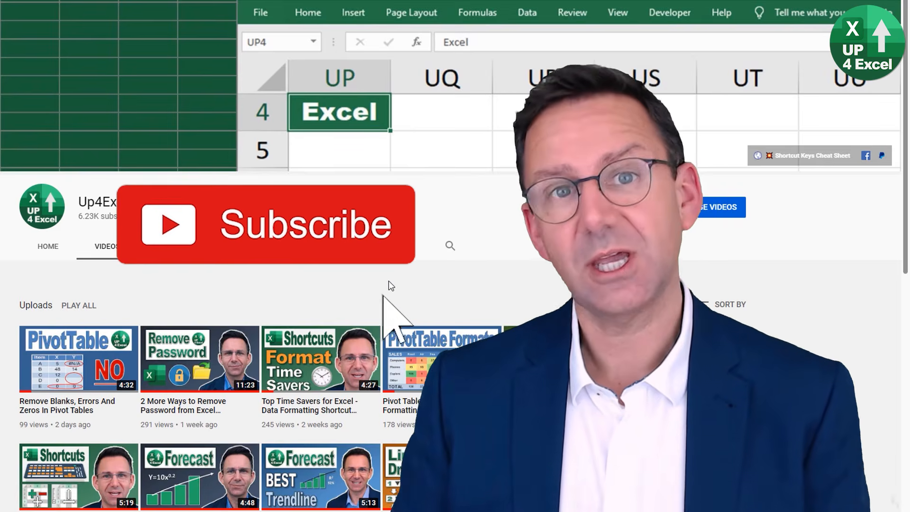
pyautogui.scroll(-5, 389, 286)
pyautogui.scroll(-5, 390, 286)
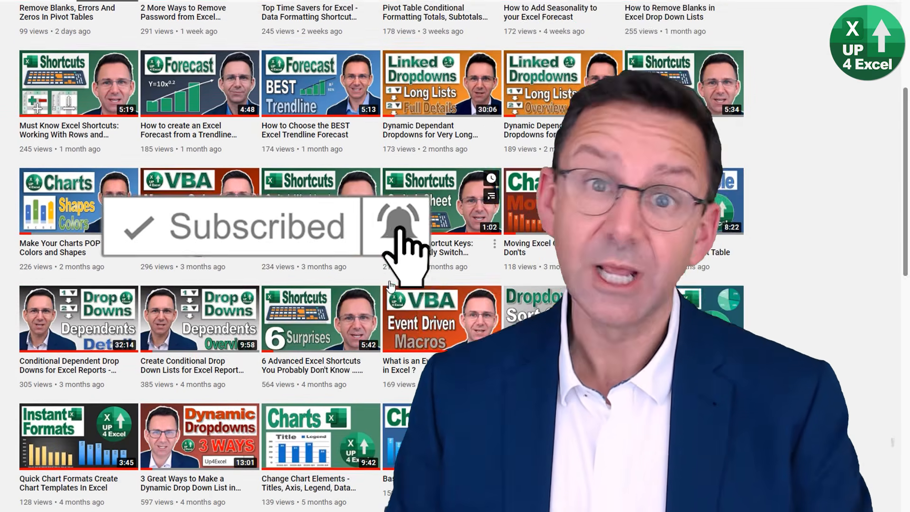
pyautogui.scroll(7, 405, 332)
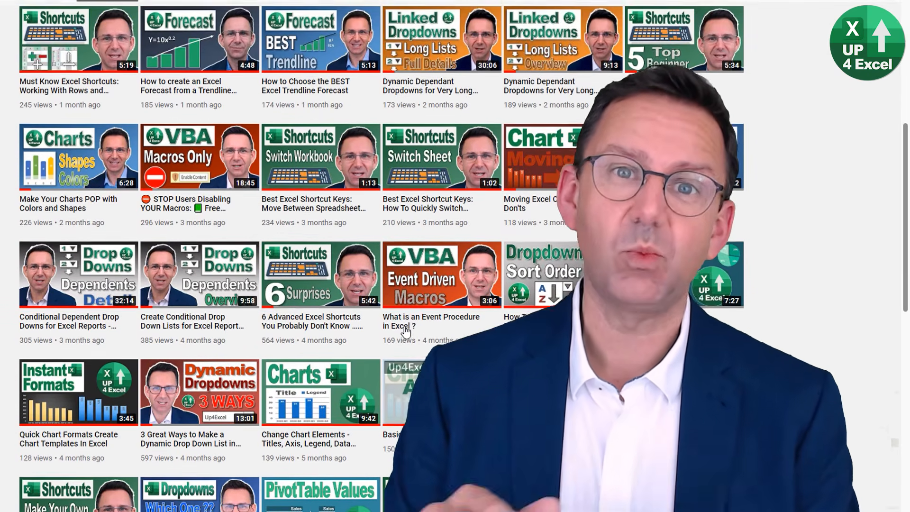